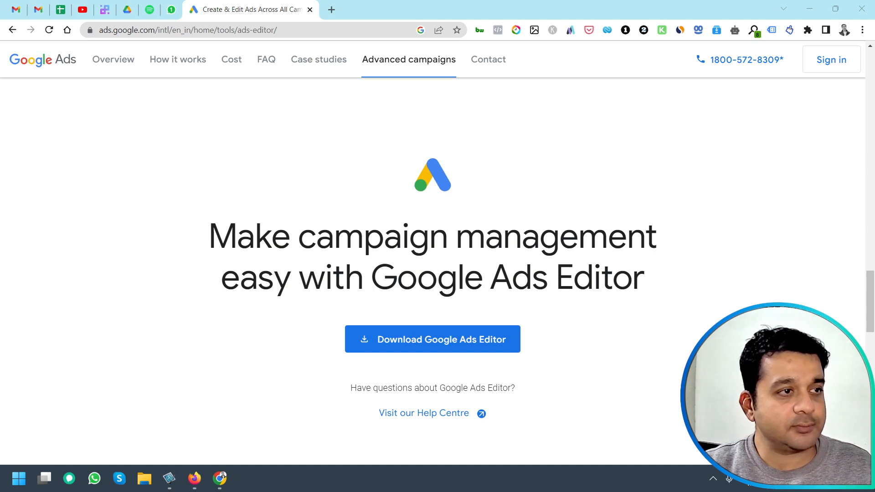
Hide the notification banner in the 4GreenHouses_New account's campaigns page.
{"action": "left_click_drag", "start_coordinate": [1, 412], "coordinate": [532, 1]}
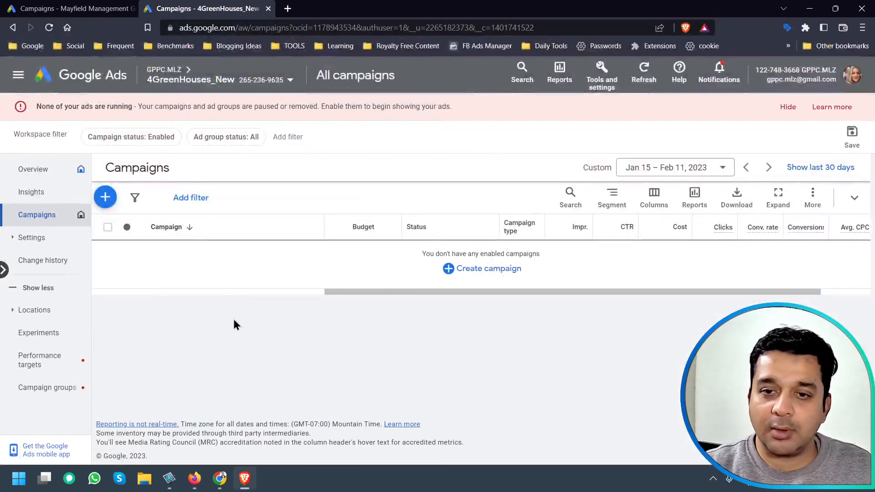
{"action": "left_click", "coordinate": [788, 107]}
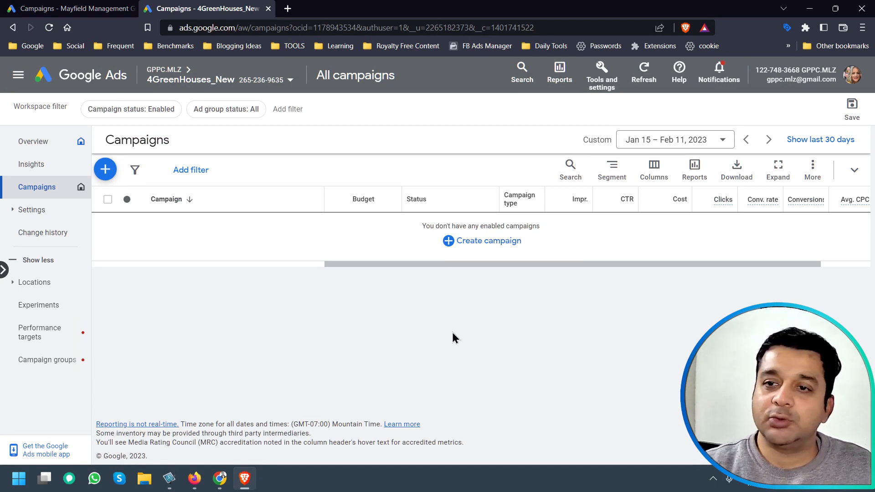
Compare the campaign lists in the Mayfield Management Group and 4GreenHouses_New account tabs.
{"action": "left_click", "coordinate": [73, 8]}
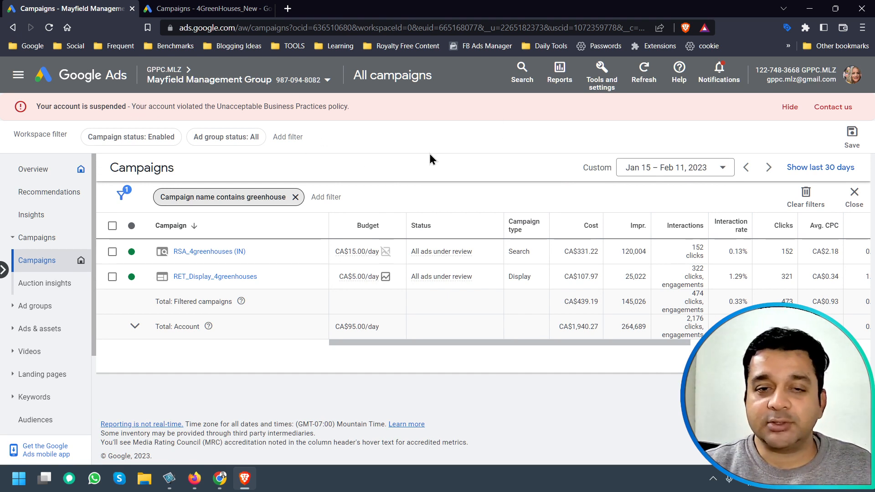
{"action": "left_click", "coordinate": [233, 5]}
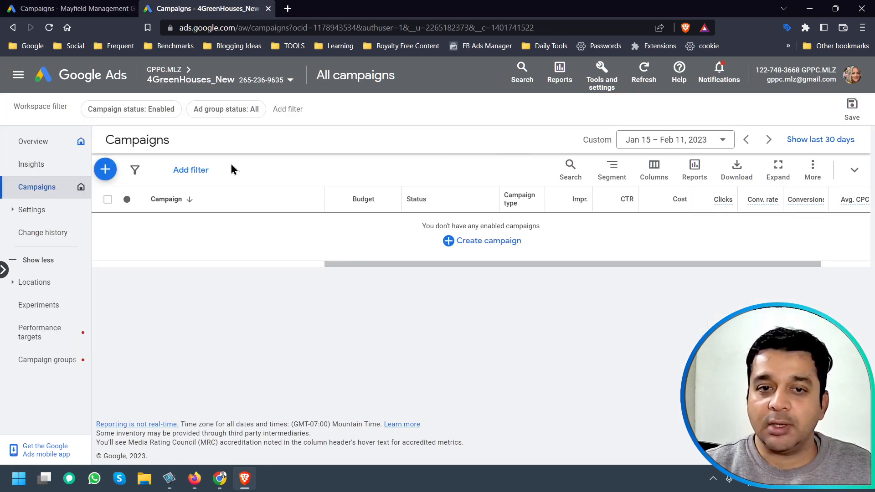
{"action": "left_click", "coordinate": [82, 8]}
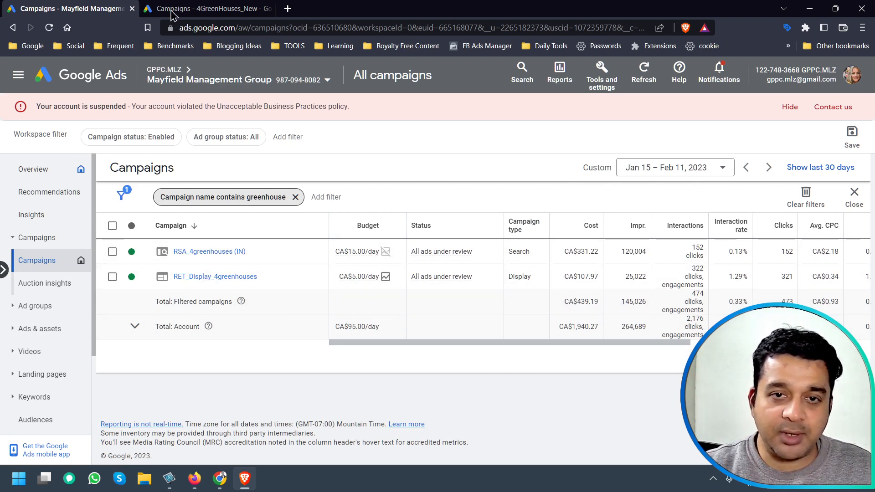
{"action": "left_click", "coordinate": [224, 6]}
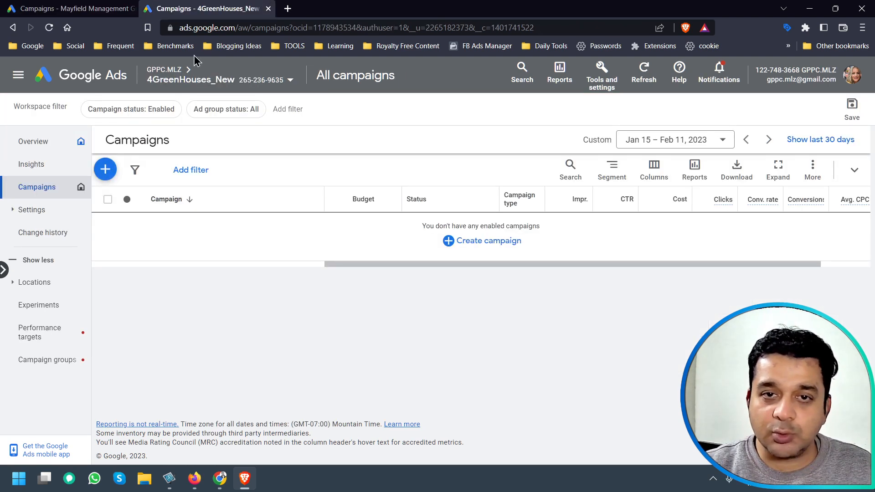
{"action": "left_click", "coordinate": [64, 7]}
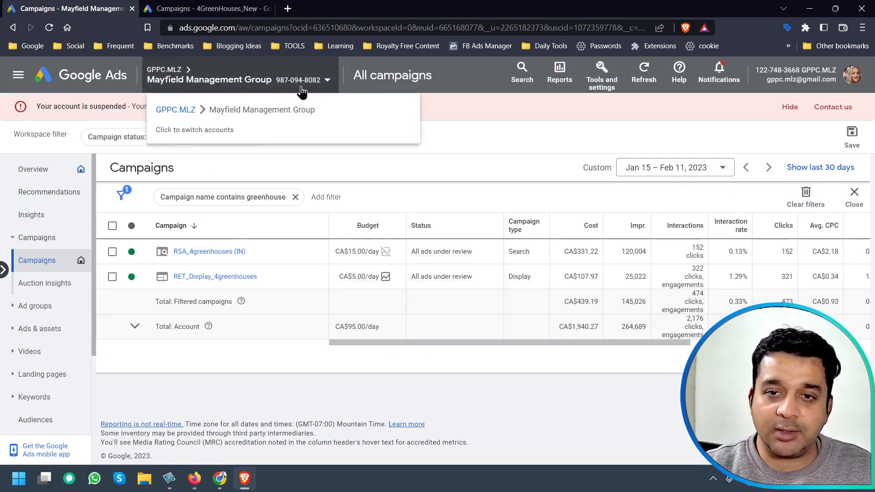
{"action": "key", "text": "ctrl+Tab"}
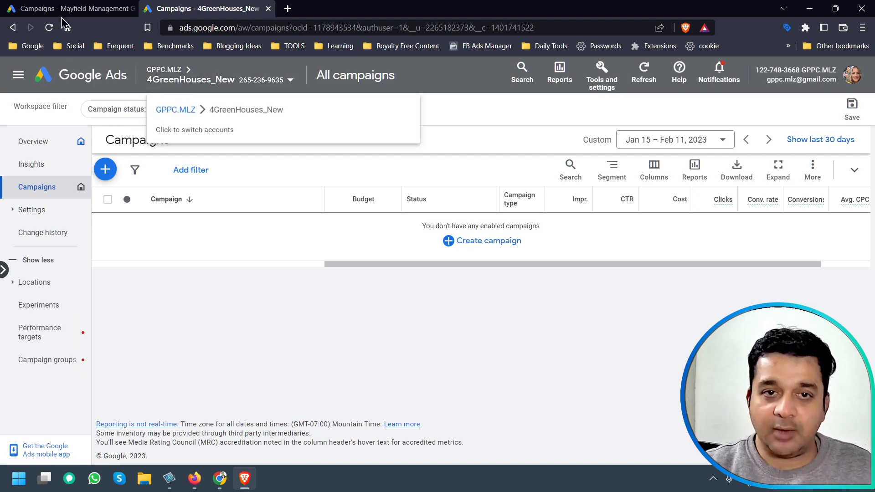
{"action": "key", "text": "ctrl+Tab"}
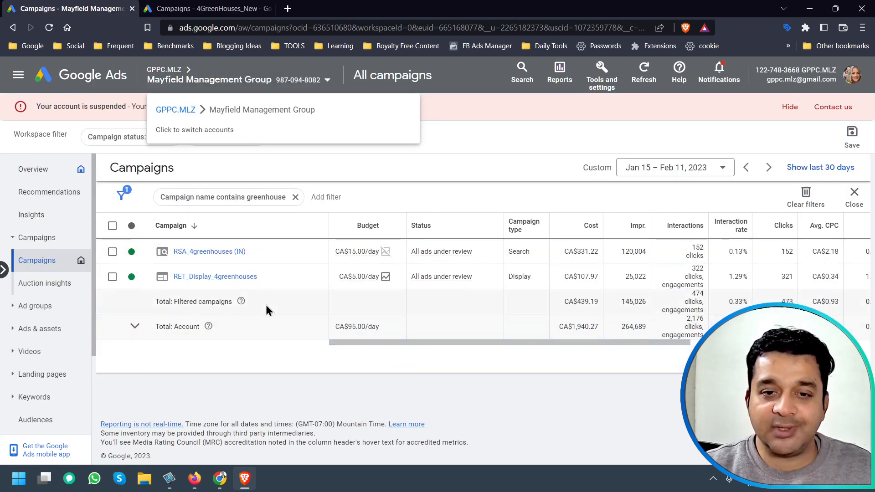
{"action": "left_click", "coordinate": [222, 8]}
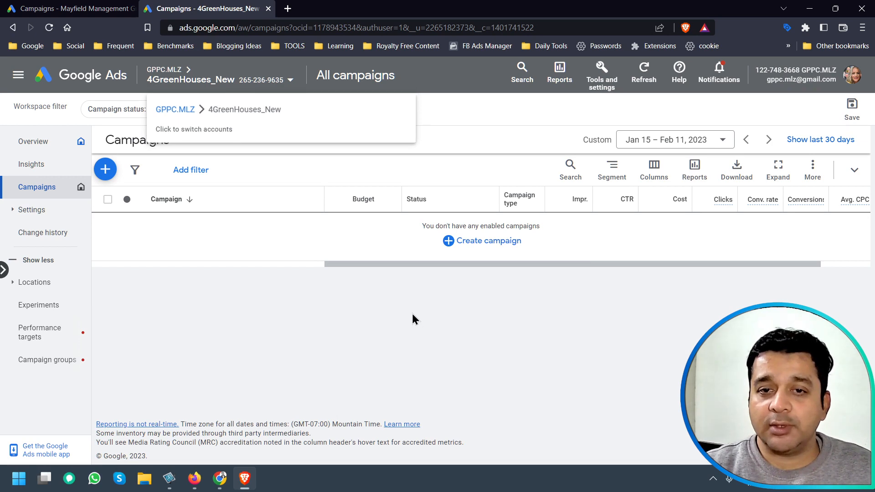
{"action": "left_click", "coordinate": [118, 8]}
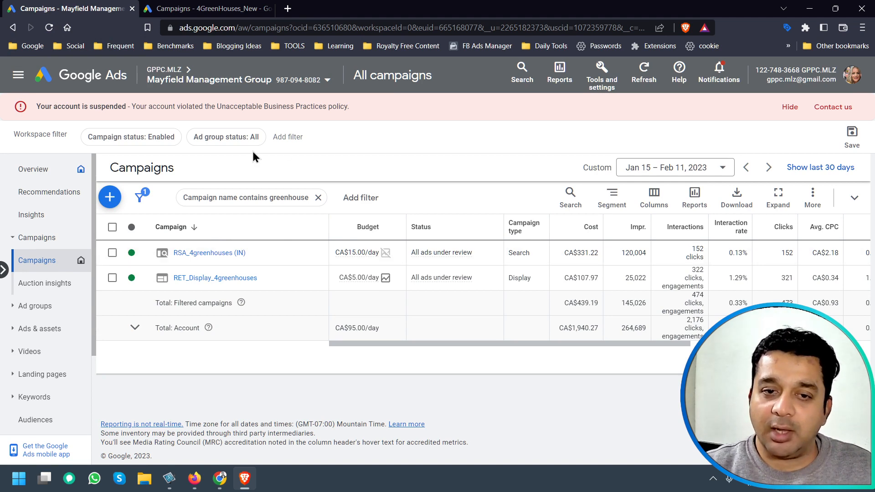
{"action": "key", "text": "ctrl+Tab"}
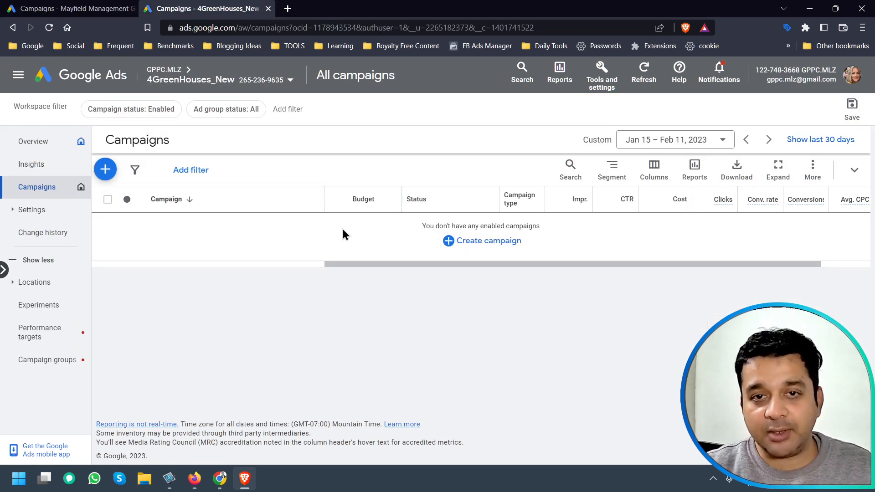
{"action": "left_click", "coordinate": [91, 7]}
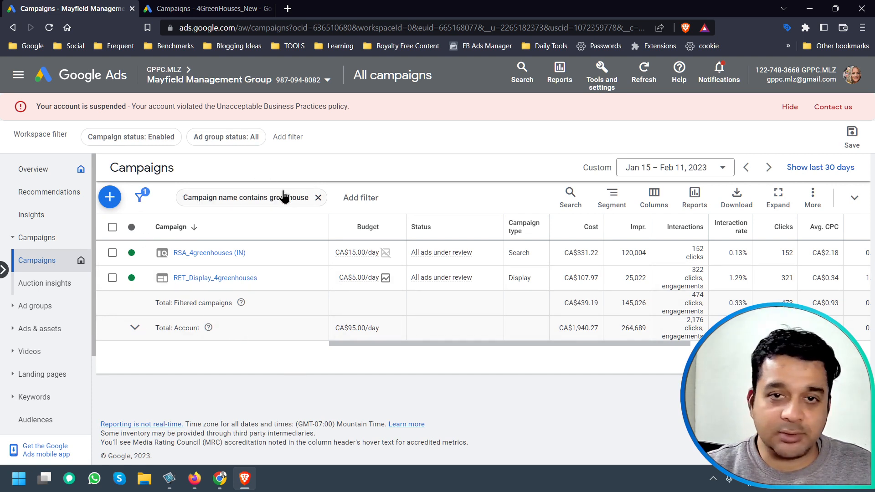
{"action": "left_click", "coordinate": [195, 11]}
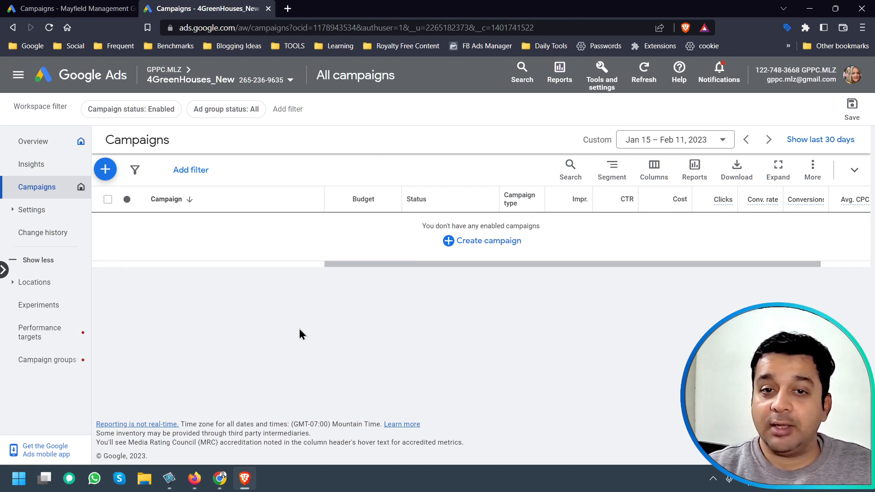
Minimize the browser windows and reposition the Google Ads Editor Accounts manager window.
{"action": "left_click", "coordinate": [805, 6]}
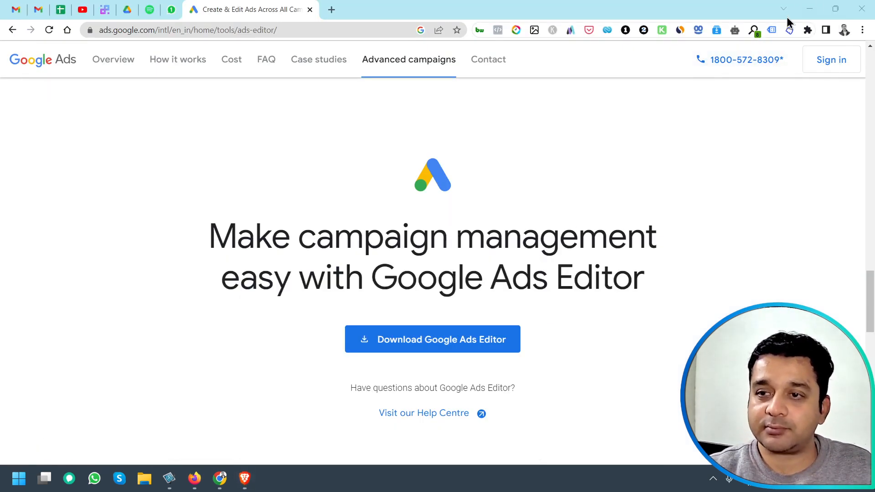
{"action": "left_click", "coordinate": [803, 8]}
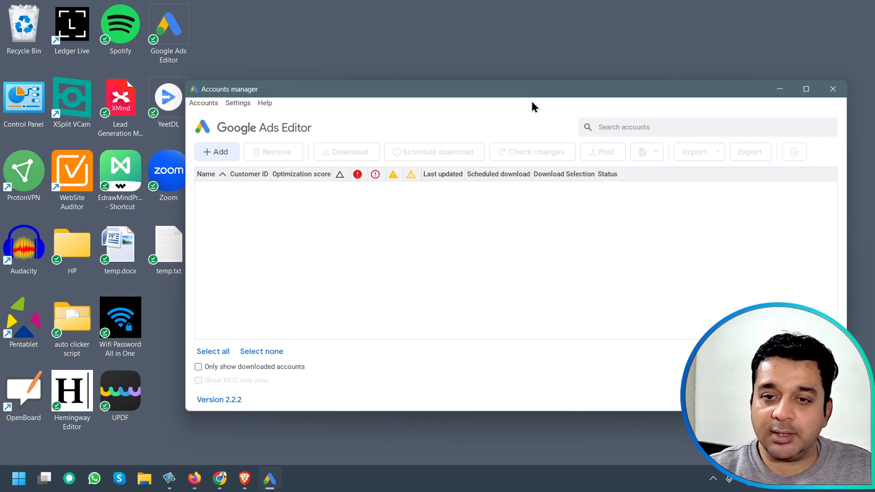
{"action": "left_click_drag", "start_coordinate": [481, 96], "coordinate": [397, 92]}
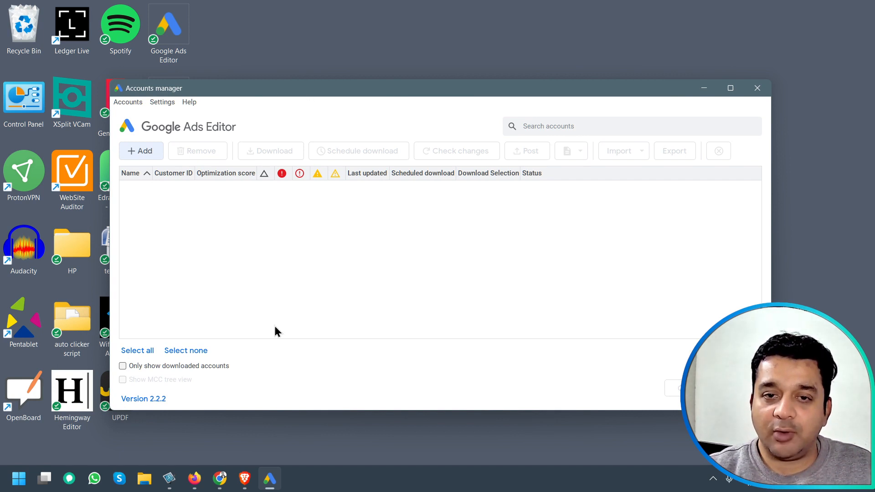
Start adding a Google Ads account, choosing to sign in through the external browser.
{"action": "left_click", "coordinate": [143, 152]}
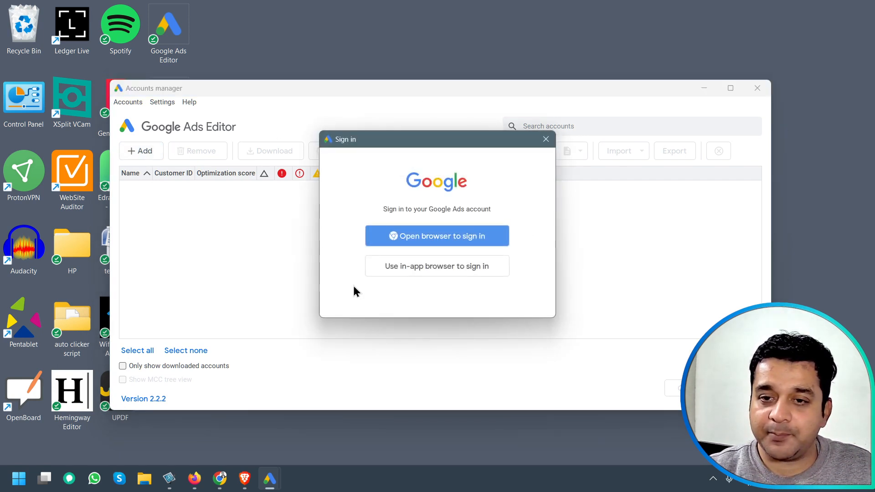
{"action": "left_click", "coordinate": [458, 236]}
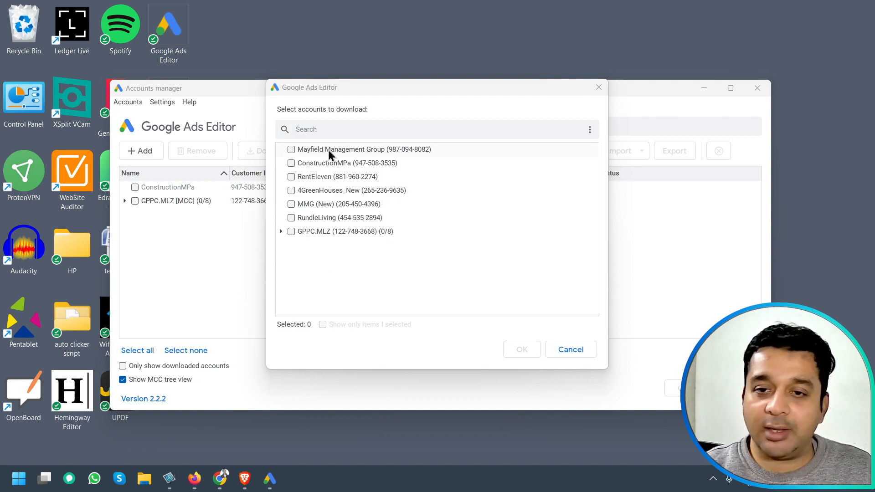
Download the Mayfield Management Group and 4GreenHouses_New accounts with all campaigns and all item types.
{"action": "left_click", "coordinate": [291, 149]}
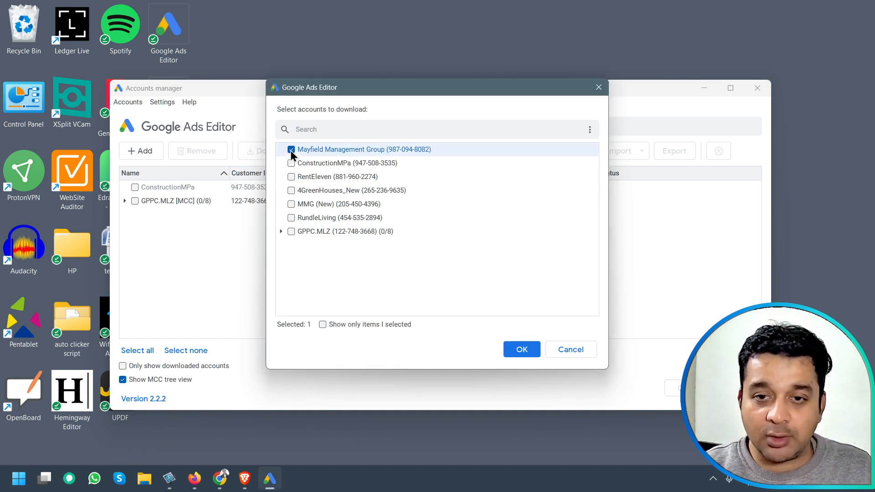
{"action": "left_click", "coordinate": [291, 190]}
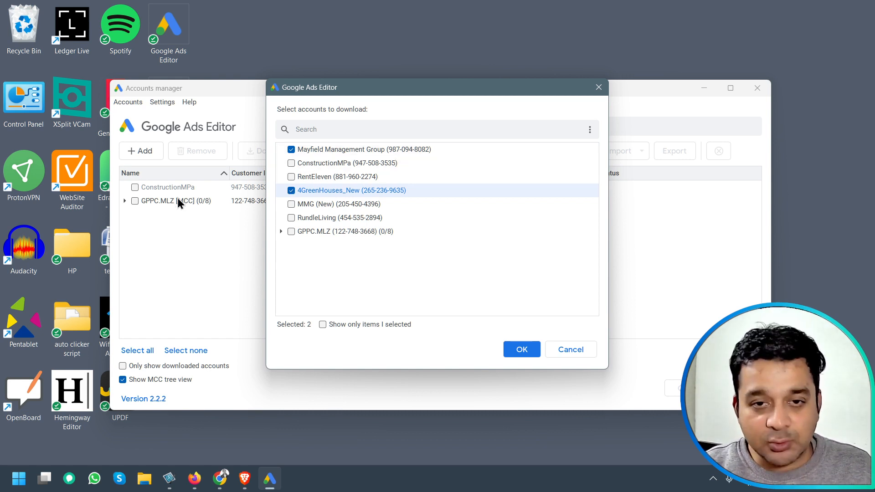
{"action": "left_click", "coordinate": [521, 349]}
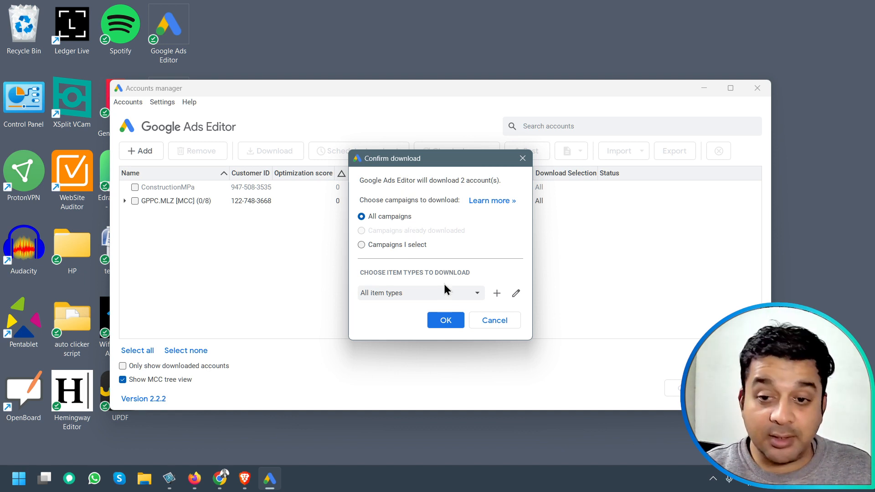
{"action": "left_click", "coordinate": [443, 322]}
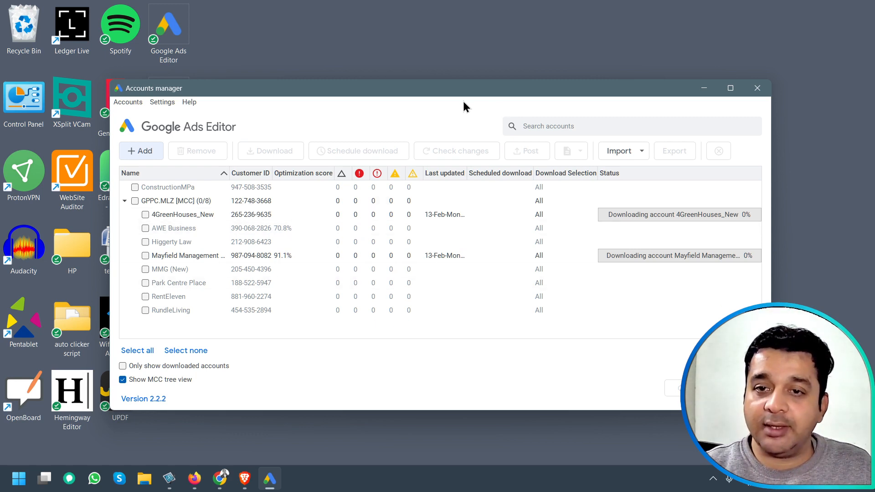
Maximize the Accounts manager and open the 4GreenHouses_New and Mayfield Management Group accounts together, accepting the size warning.
{"action": "left_click", "coordinate": [732, 87]}
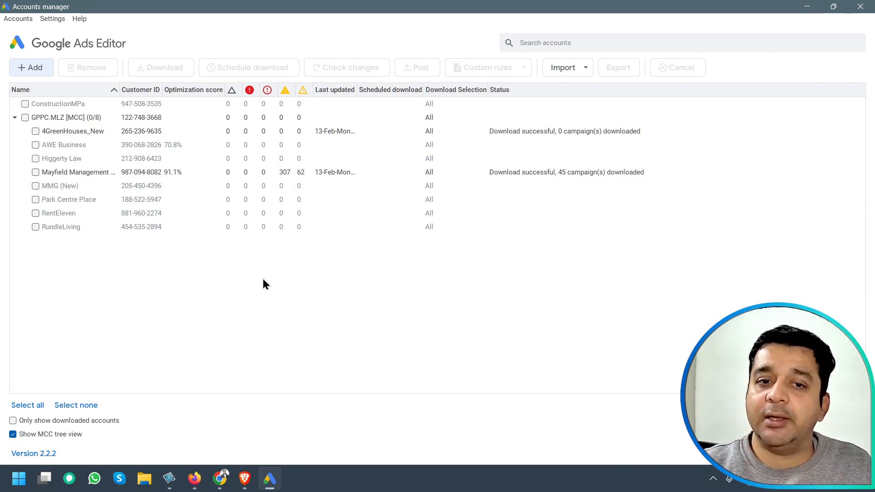
{"action": "left_click", "coordinate": [36, 172]}
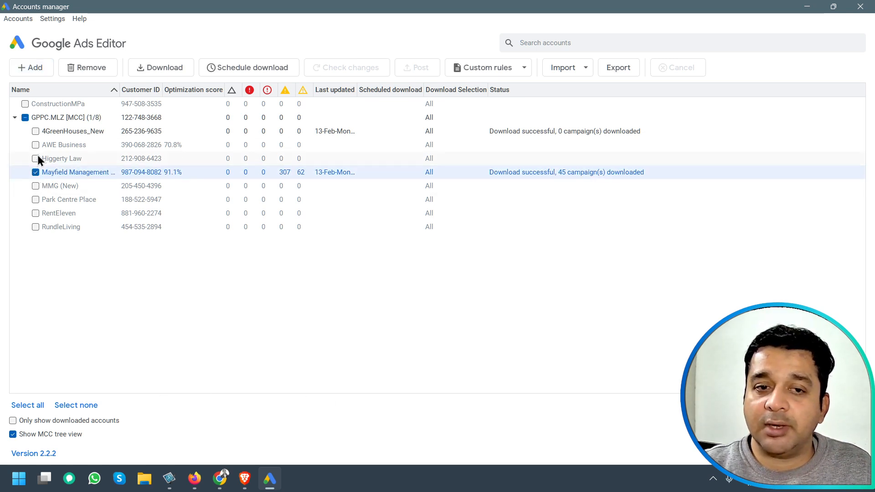
{"action": "left_click", "coordinate": [36, 130]}
{"action": "left_click", "coordinate": [792, 452]}
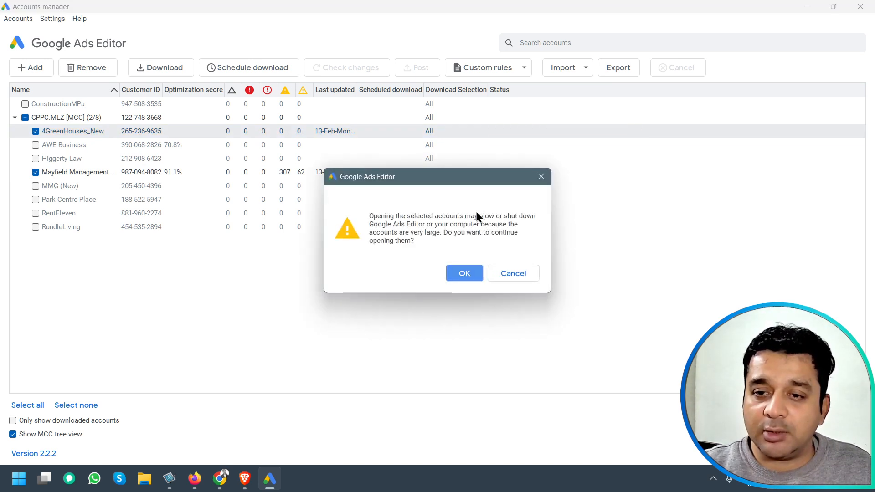
{"action": "left_click", "coordinate": [464, 274]}
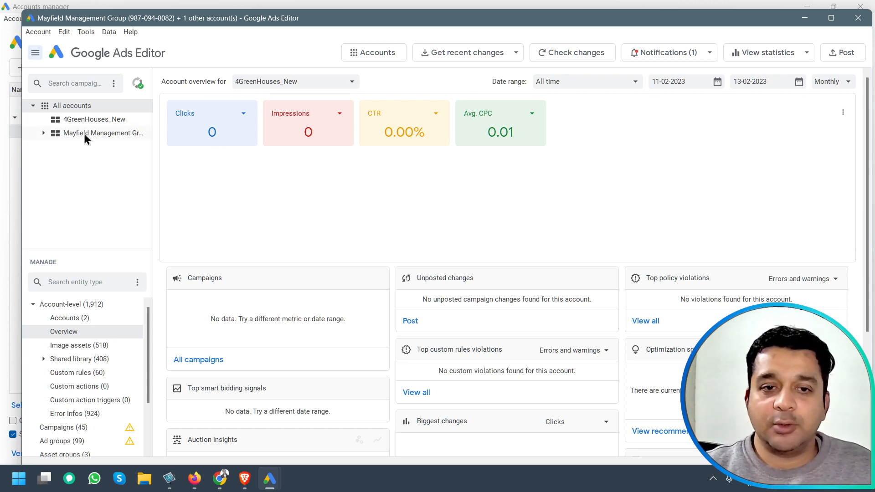
Select the Mayfield Management Group account and open its Campaigns list.
{"action": "left_click", "coordinate": [112, 121]}
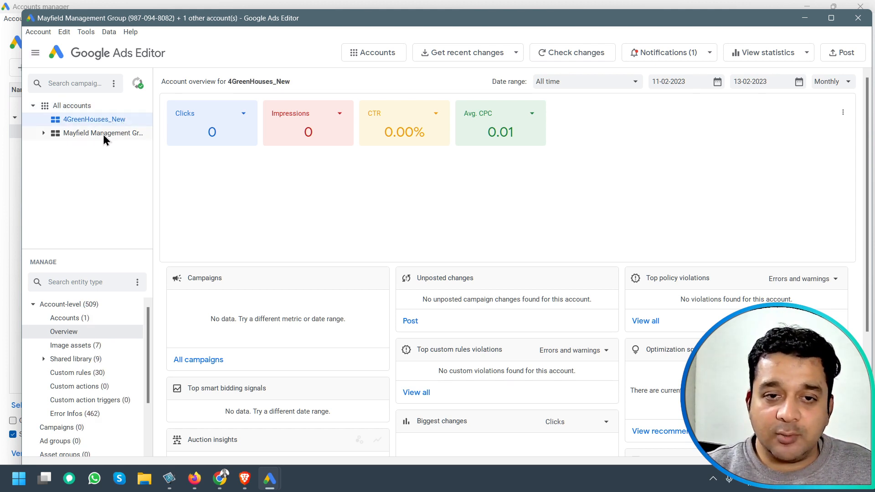
{"action": "left_click", "coordinate": [103, 135]}
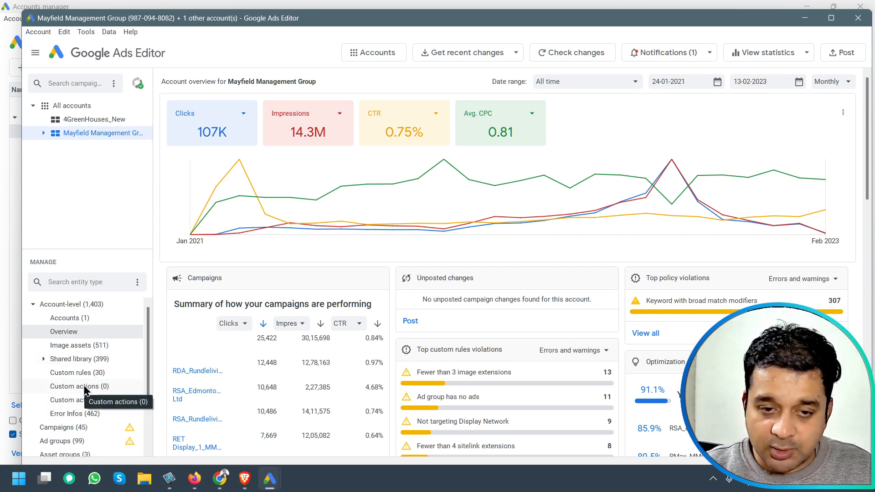
{"action": "scroll", "coordinate": [85, 389], "scroll_direction": "down", "scroll_amount": 2}
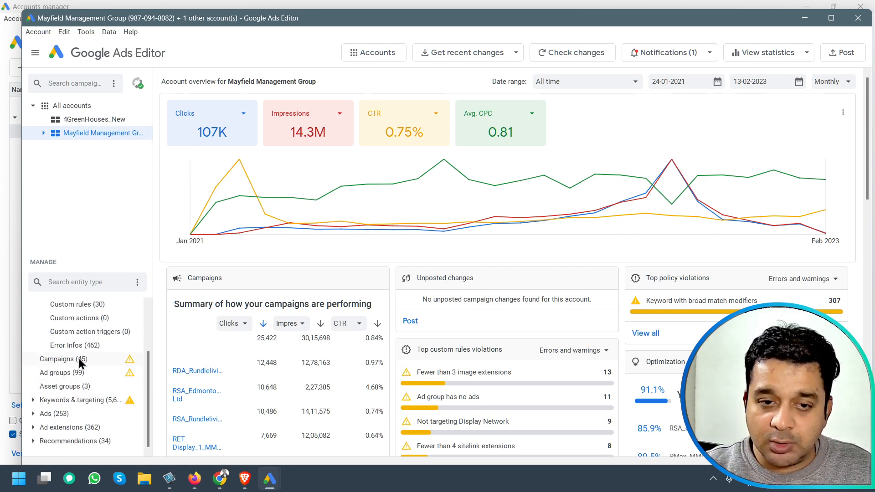
{"action": "left_click", "coordinate": [91, 359]}
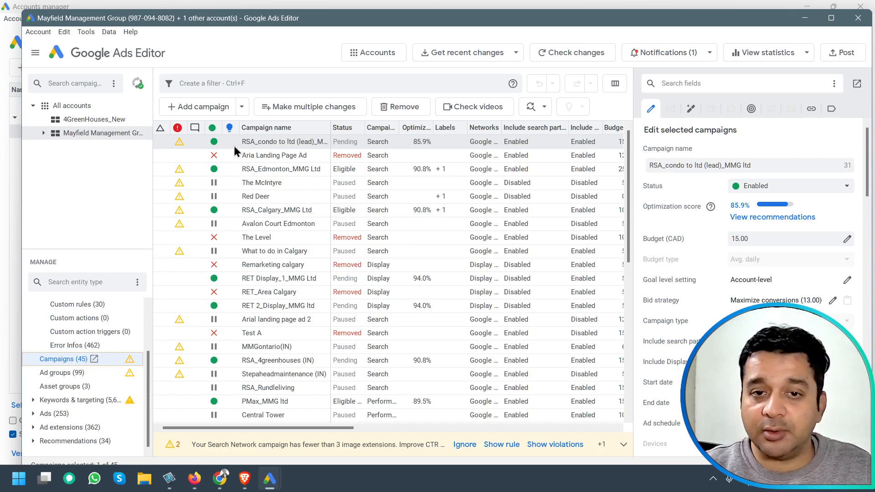
Sort the campaigns by status and copy the RSA_4greenhouses (IN) campaign.
{"action": "left_click", "coordinate": [212, 128]}
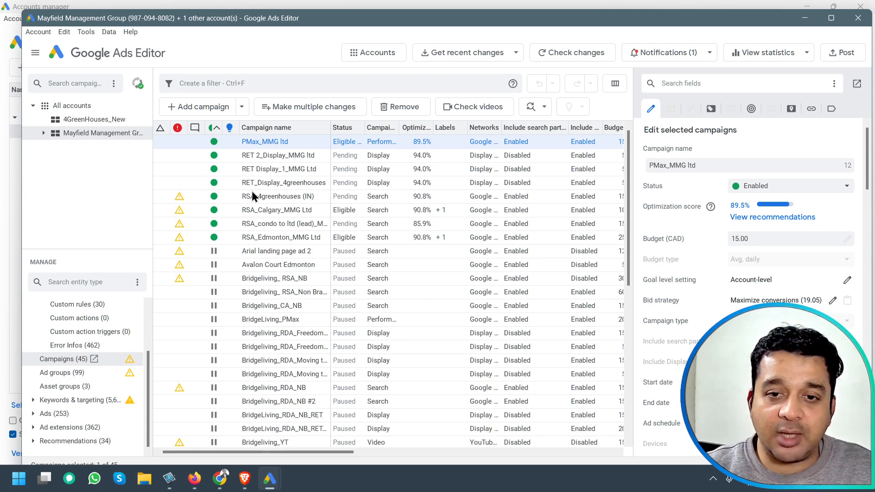
{"action": "left_click", "coordinate": [269, 197]}
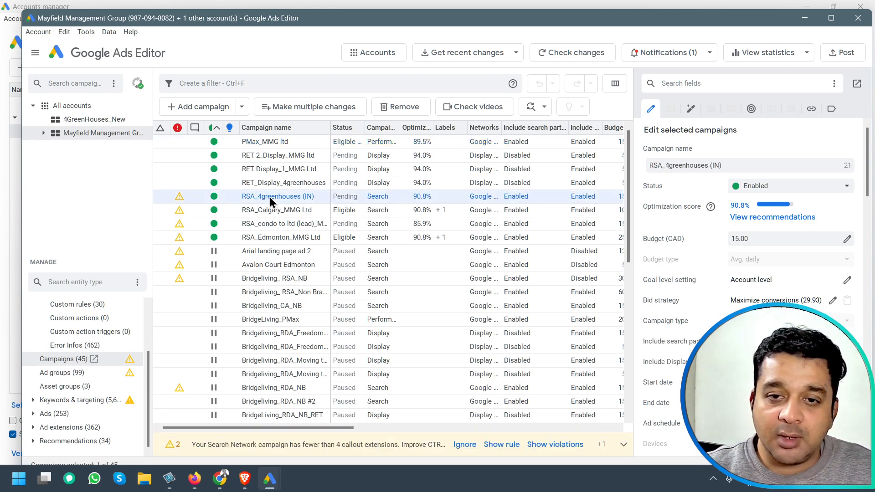
{"action": "right_click", "coordinate": [323, 201]}
{"action": "left_click", "coordinate": [343, 214]}
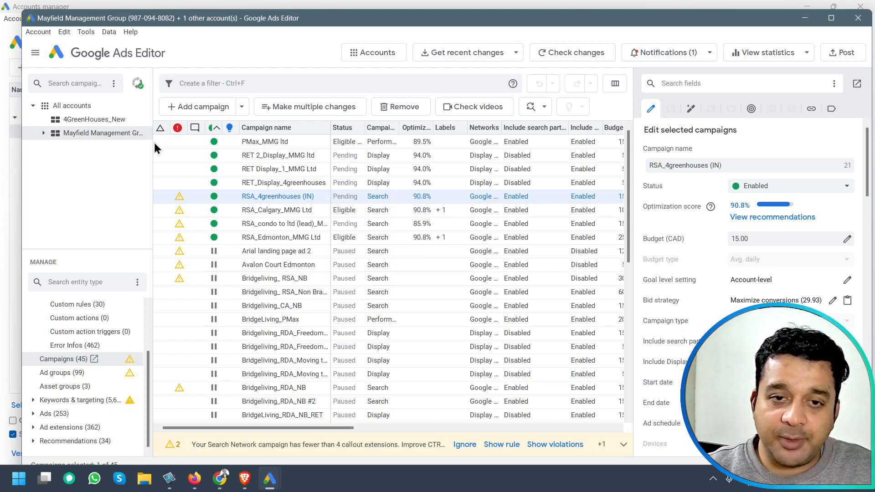
Paste the copied campaign into the 4GreenHouses_New account's Campaigns list.
{"action": "left_click", "coordinate": [99, 121]}
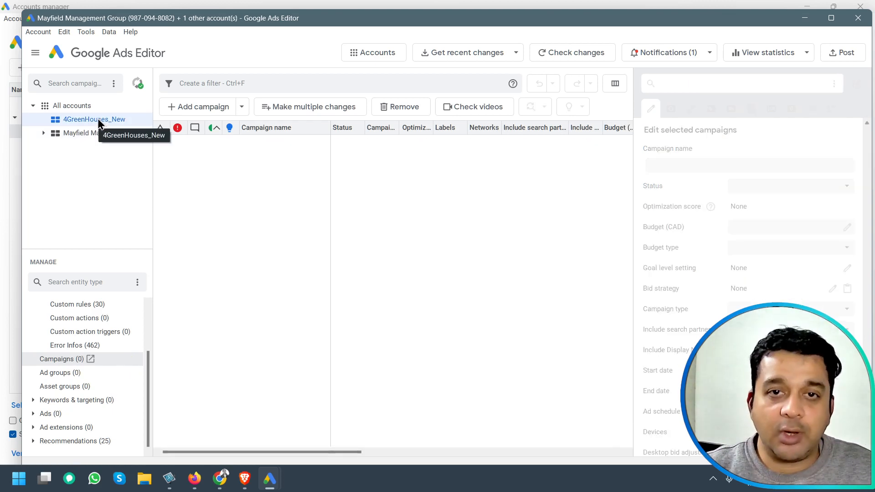
{"action": "left_click", "coordinate": [247, 160]}
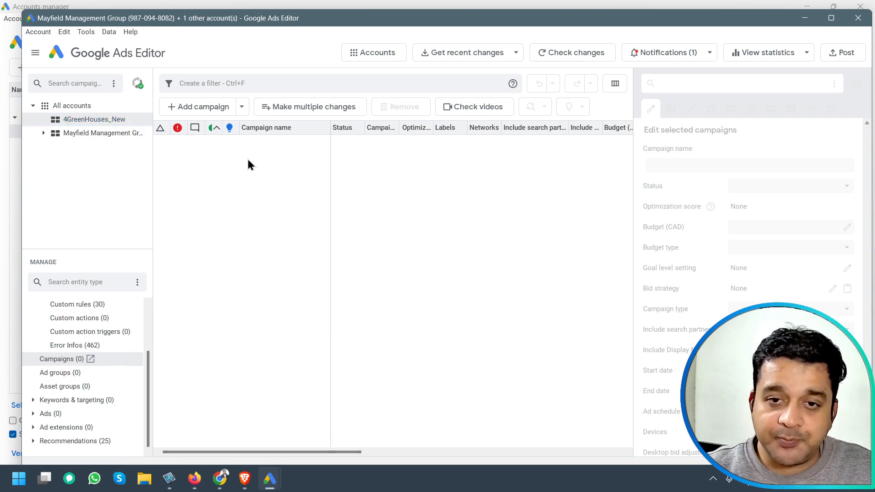
{"action": "right_click", "coordinate": [271, 205]}
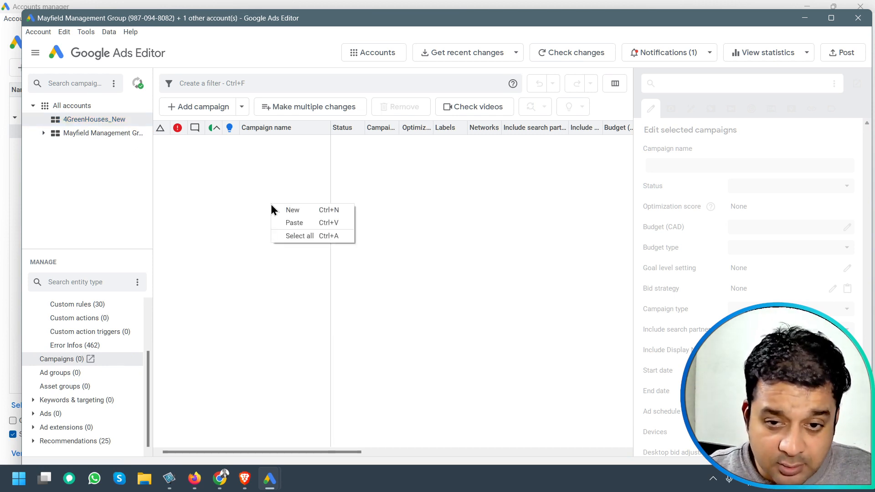
{"action": "left_click", "coordinate": [297, 224]}
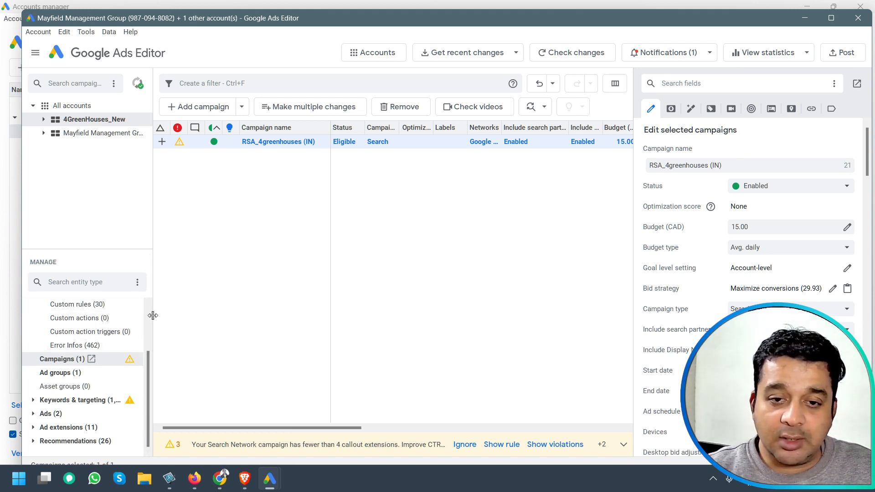
Examine the entity types and counts now held by the 4GreenHouses_New account.
{"action": "left_click_drag", "start_coordinate": [153, 319], "coordinate": [197, 322]}
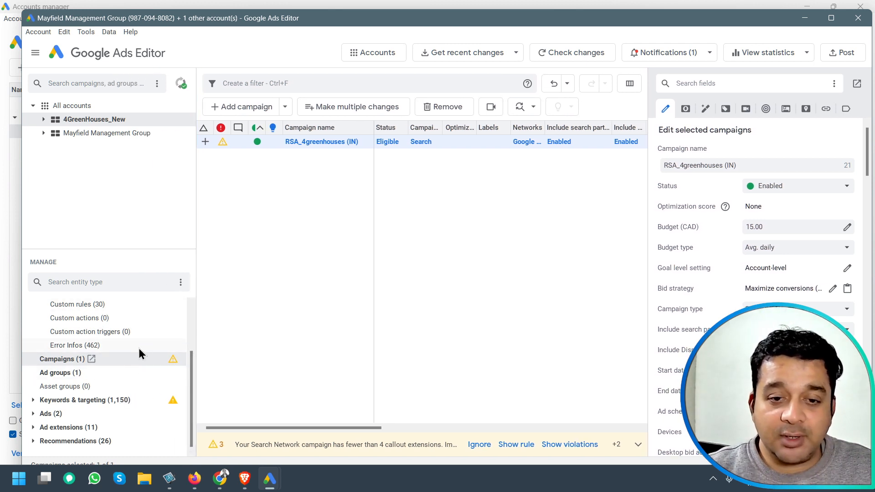
{"action": "scroll", "coordinate": [128, 365], "scroll_direction": "up", "scroll_amount": 3}
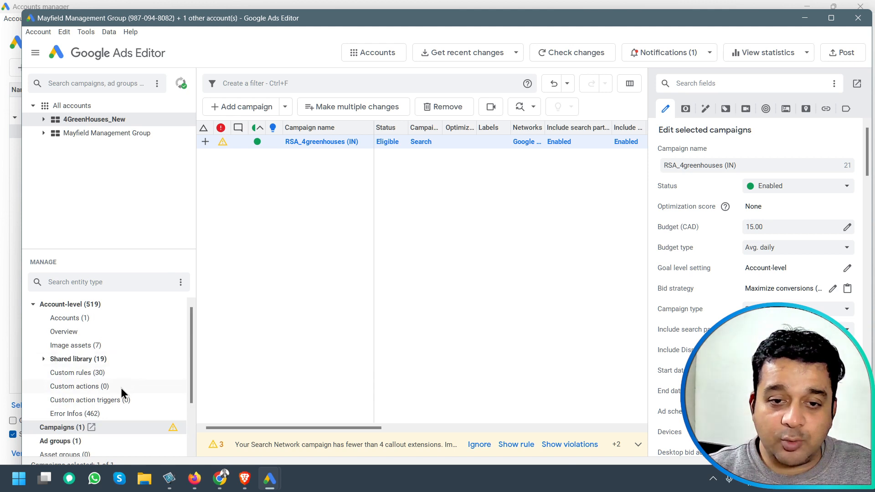
{"action": "scroll", "coordinate": [129, 365], "scroll_direction": "down", "scroll_amount": 3}
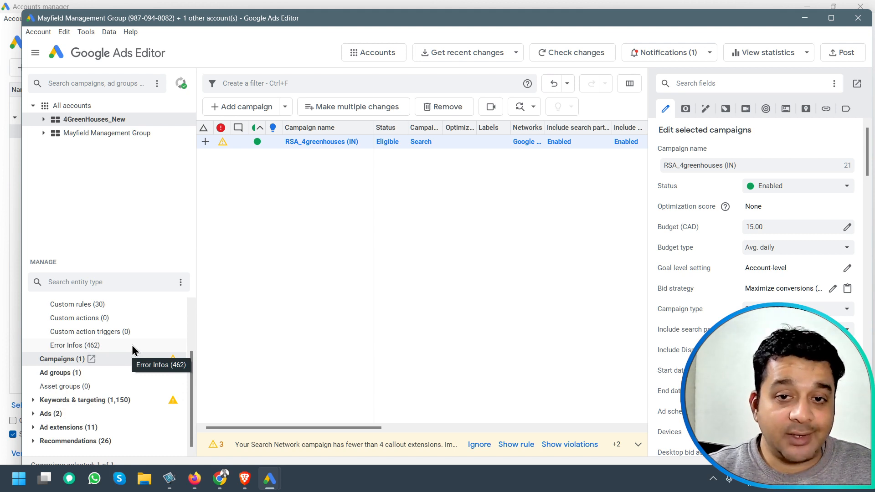
{"action": "scroll", "coordinate": [133, 350], "scroll_direction": "up", "scroll_amount": 3}
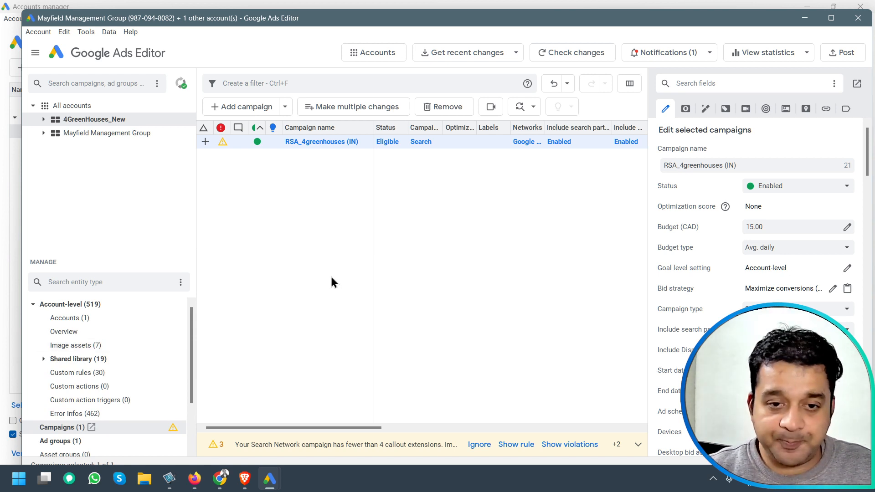
{"action": "scroll", "coordinate": [151, 365], "scroll_direction": "down", "scroll_amount": 3}
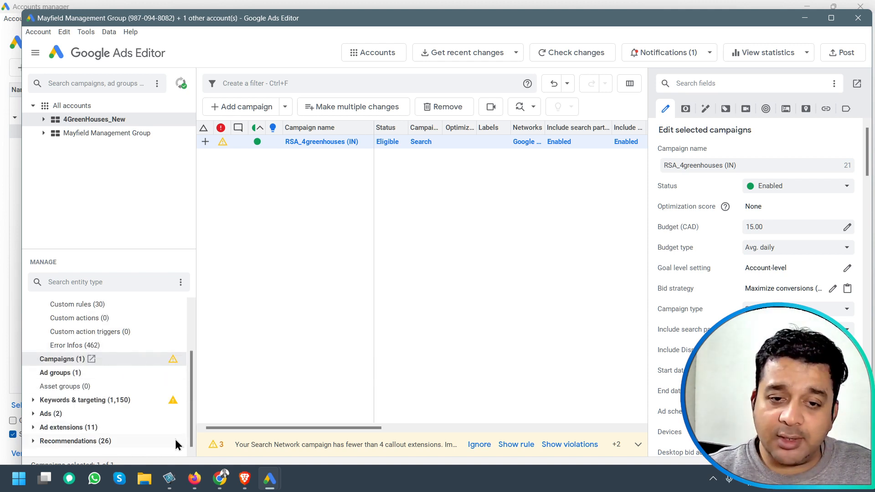
{"action": "scroll", "coordinate": [87, 396], "scroll_direction": "up", "scroll_amount": 3}
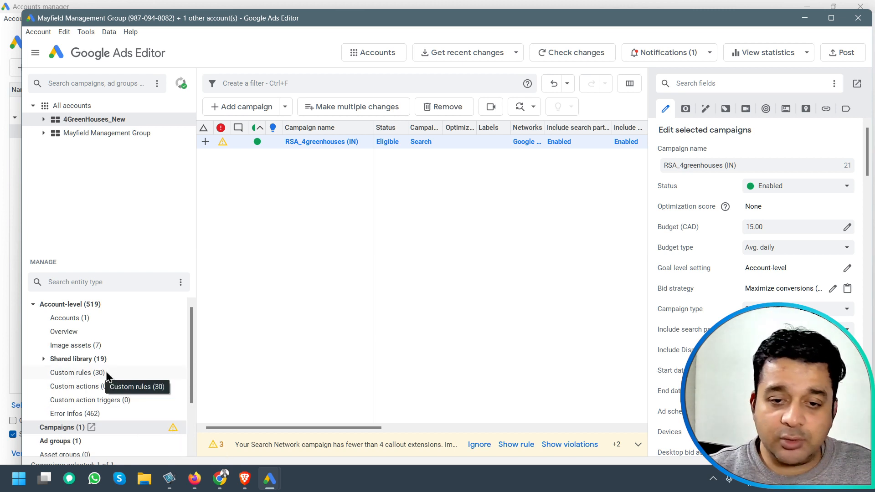
{"action": "scroll", "coordinate": [118, 389], "scroll_direction": "down", "scroll_amount": 3}
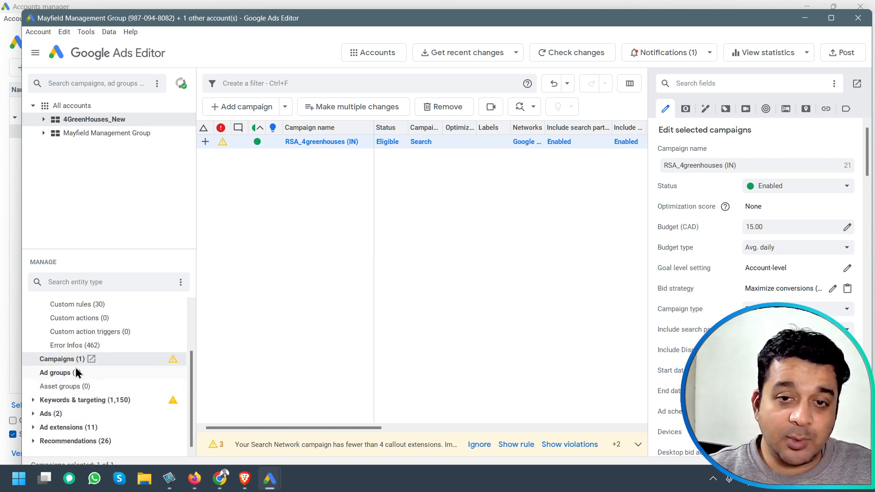
{"action": "scroll", "coordinate": [75, 369], "scroll_direction": "up", "scroll_amount": 3}
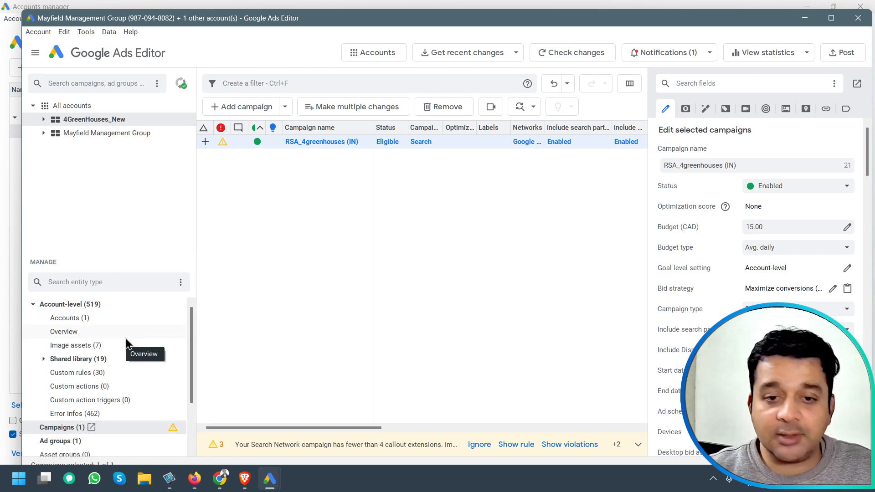
{"action": "scroll", "coordinate": [126, 355], "scroll_direction": "down", "scroll_amount": 3}
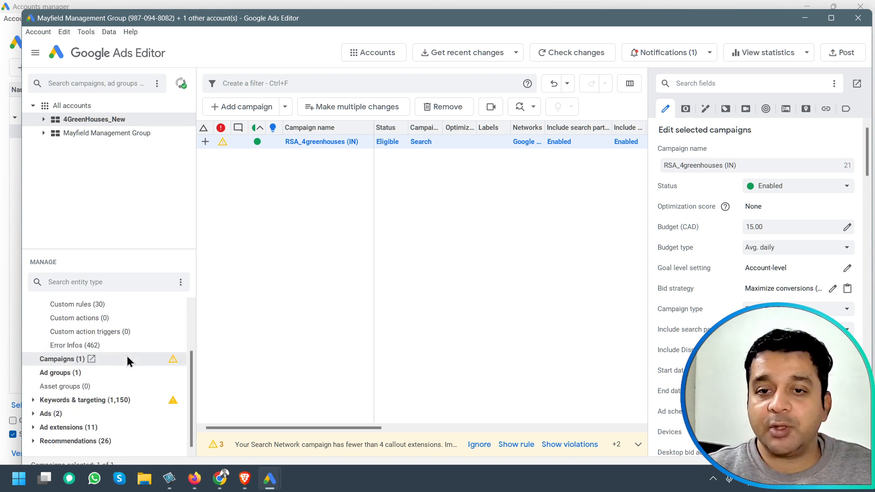
Try to post the selected campaign's changes from the 4GreenHouses_New account to Google Ads.
{"action": "left_click", "coordinate": [843, 58]}
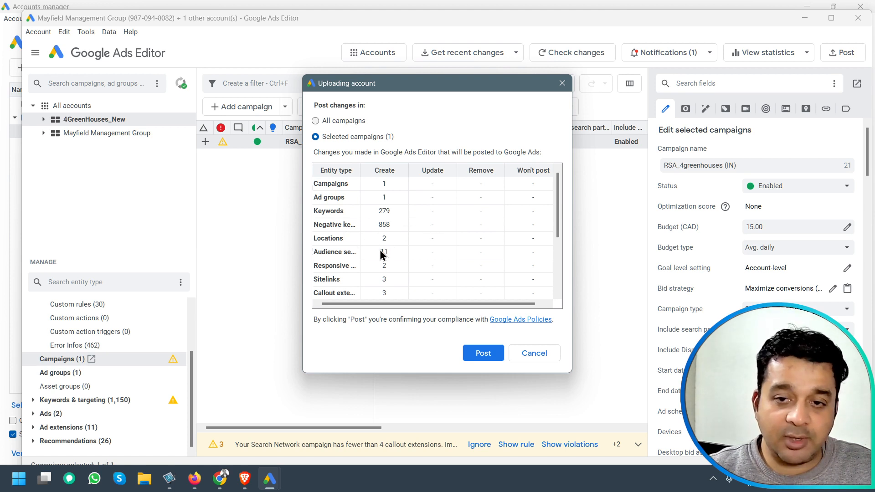
{"action": "scroll", "coordinate": [353, 240], "scroll_direction": "down", "scroll_amount": 3}
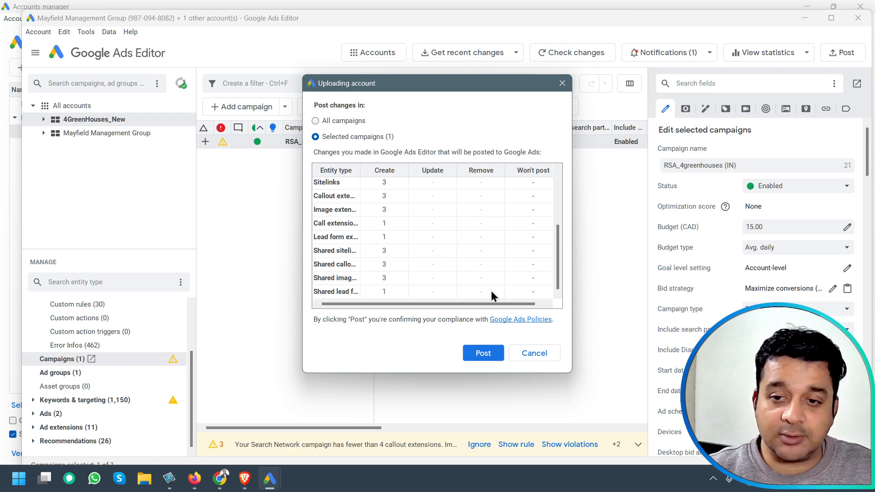
{"action": "left_click", "coordinate": [487, 354]}
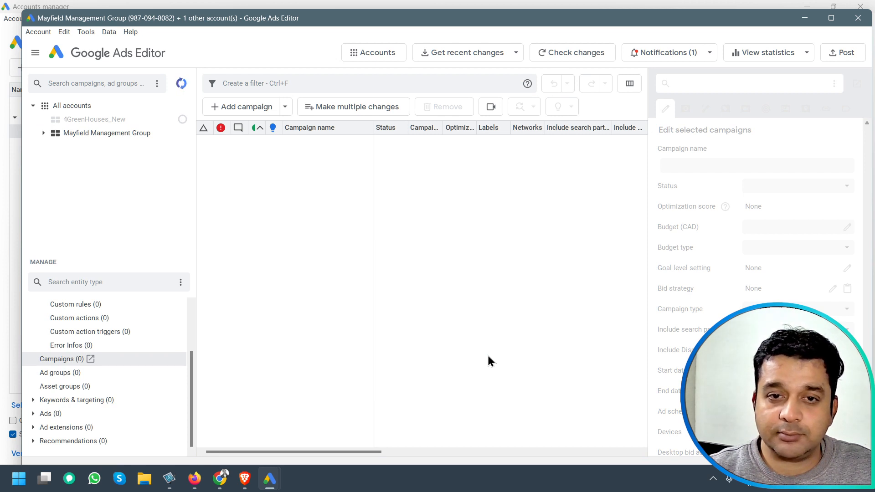
Open the details of the failed posting job for 4GreenHouses_New.
{"action": "left_click", "coordinate": [180, 89]}
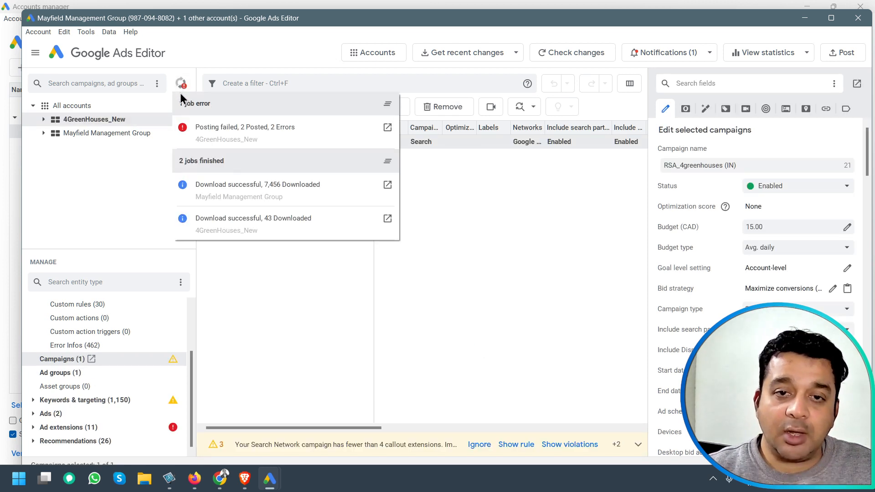
{"action": "left_click", "coordinate": [268, 50]}
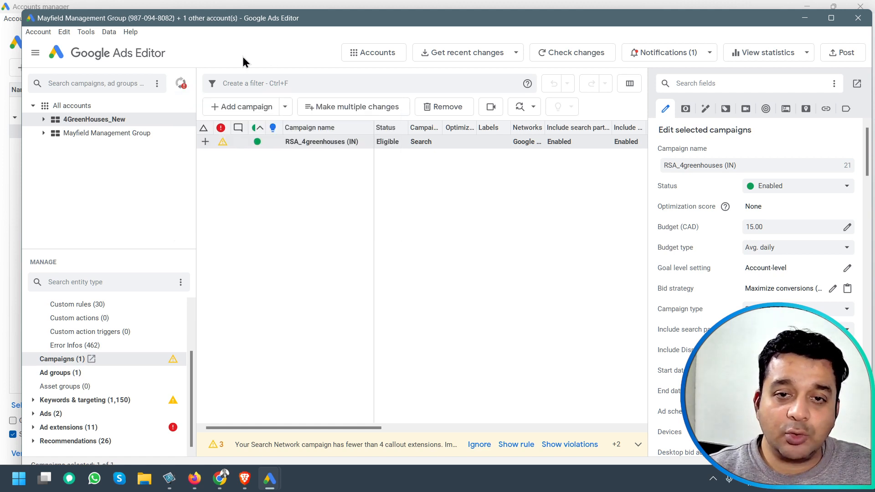
{"action": "left_click", "coordinate": [180, 86]}
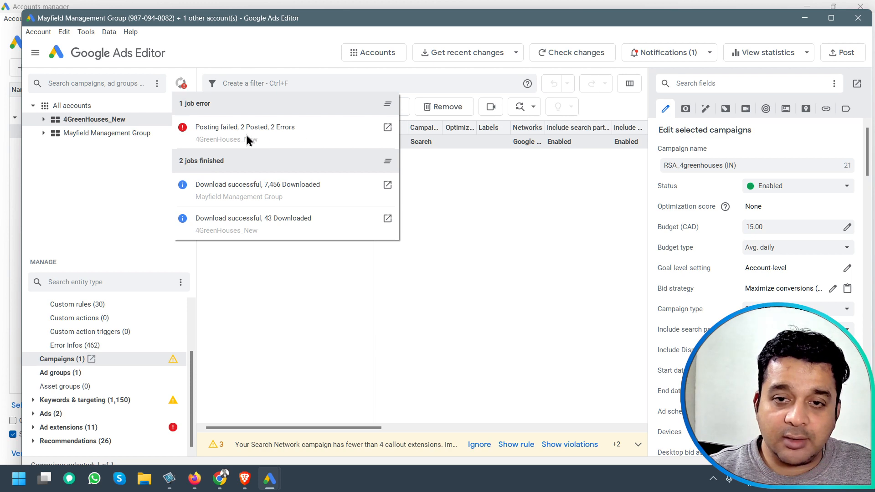
{"action": "left_click", "coordinate": [387, 129]}
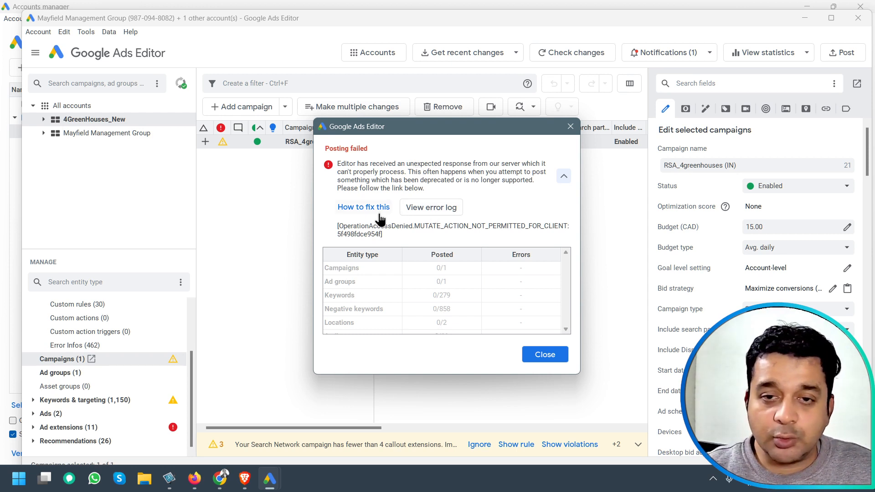
Open the error log and read through the server error codes and triggers, then close it.
{"action": "left_click", "coordinate": [444, 209]}
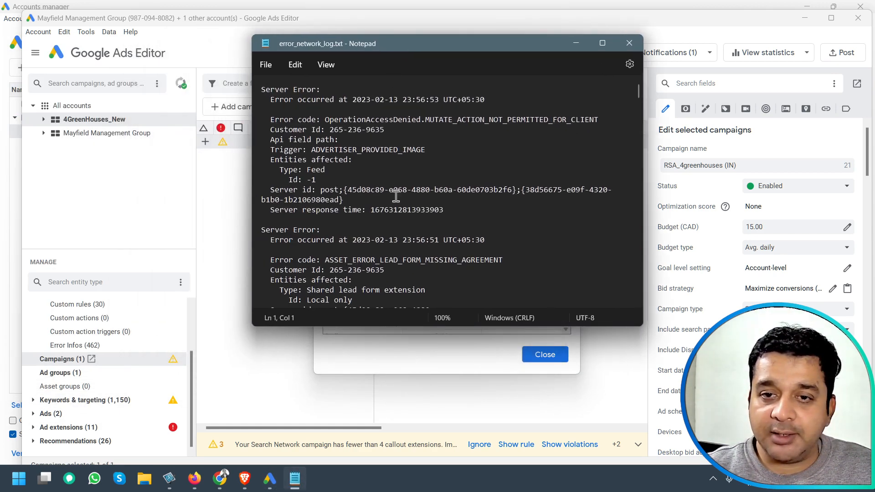
{"action": "scroll", "coordinate": [374, 171], "scroll_direction": "down", "scroll_amount": 10}
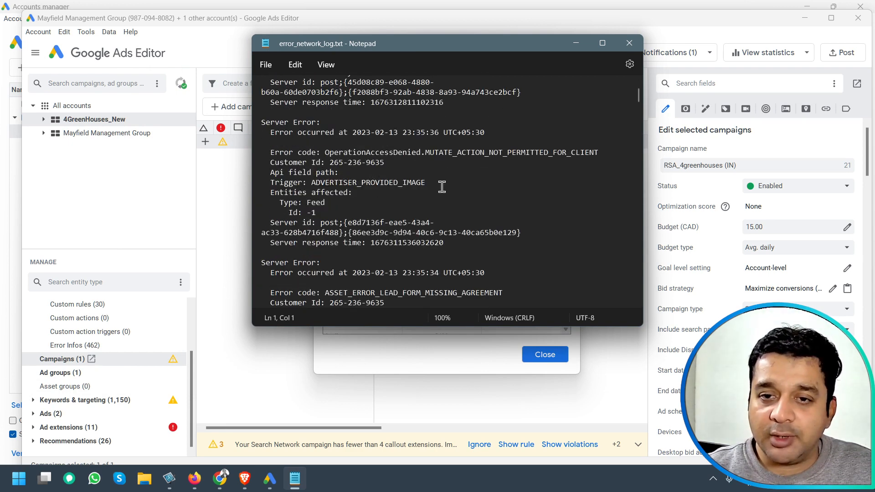
{"action": "left_click_drag", "start_coordinate": [320, 182], "coordinate": [433, 182]}
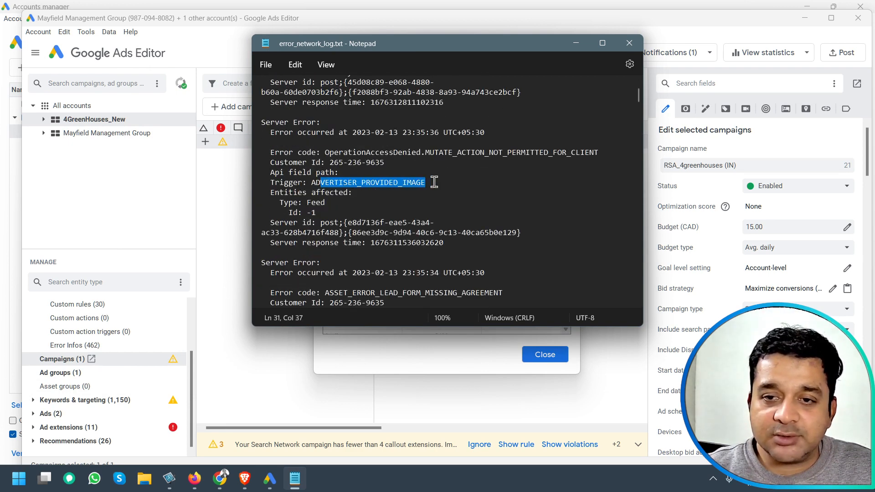
{"action": "scroll", "coordinate": [460, 280], "scroll_direction": "down", "scroll_amount": 3}
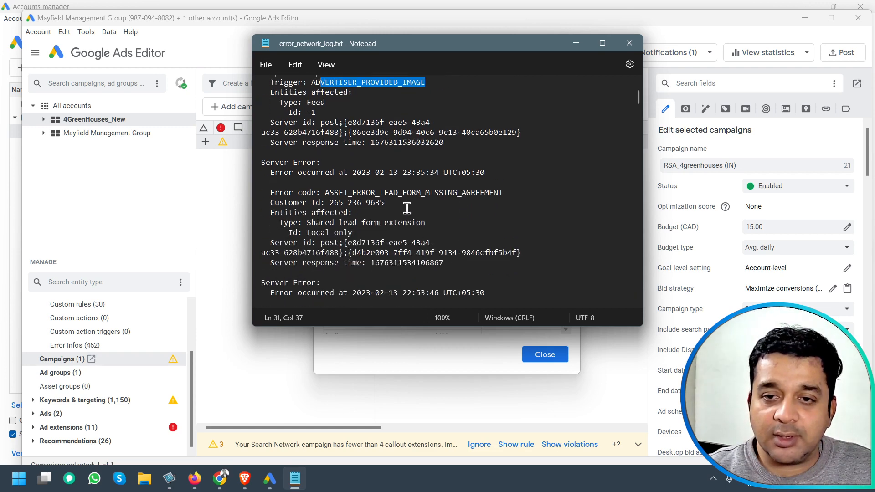
{"action": "left_click_drag", "start_coordinate": [360, 191], "coordinate": [466, 192]}
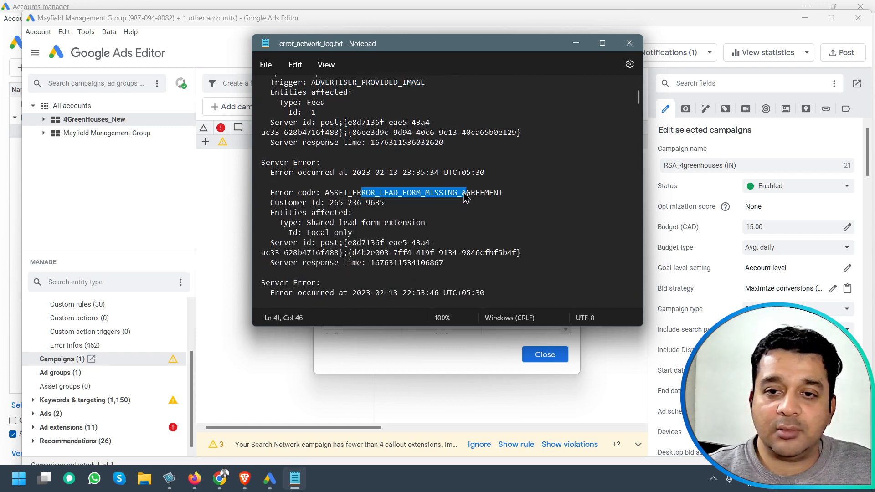
{"action": "scroll", "coordinate": [416, 273], "scroll_direction": "up", "scroll_amount": 7}
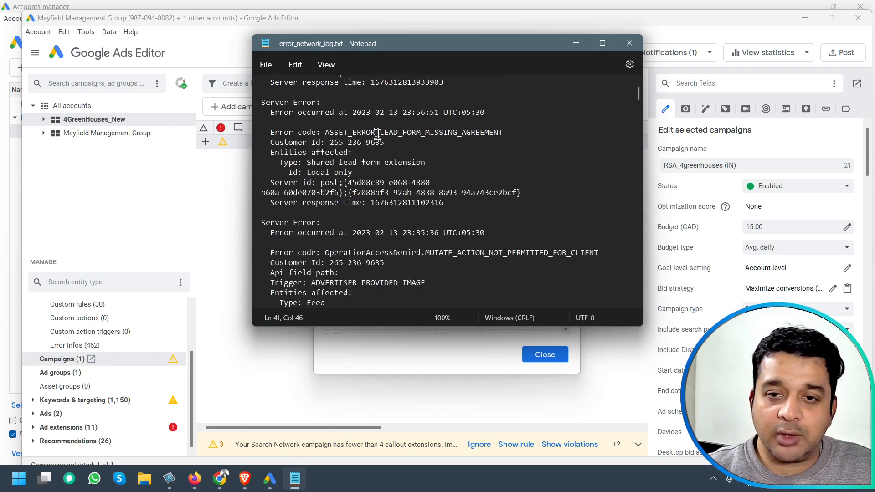
{"action": "left_click", "coordinate": [374, 132]}
{"action": "left_click_drag", "start_coordinate": [374, 132], "coordinate": [455, 133]}
{"action": "scroll", "coordinate": [424, 198], "scroll_direction": "up", "scroll_amount": 2}
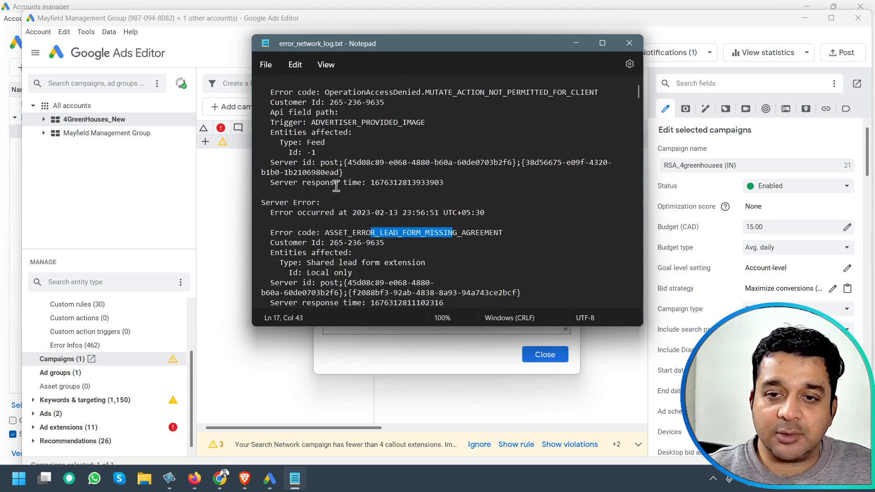
{"action": "scroll", "coordinate": [384, 157], "scroll_direction": "up", "scroll_amount": 2}
{"action": "left_click_drag", "start_coordinate": [360, 142], "coordinate": [432, 142]}
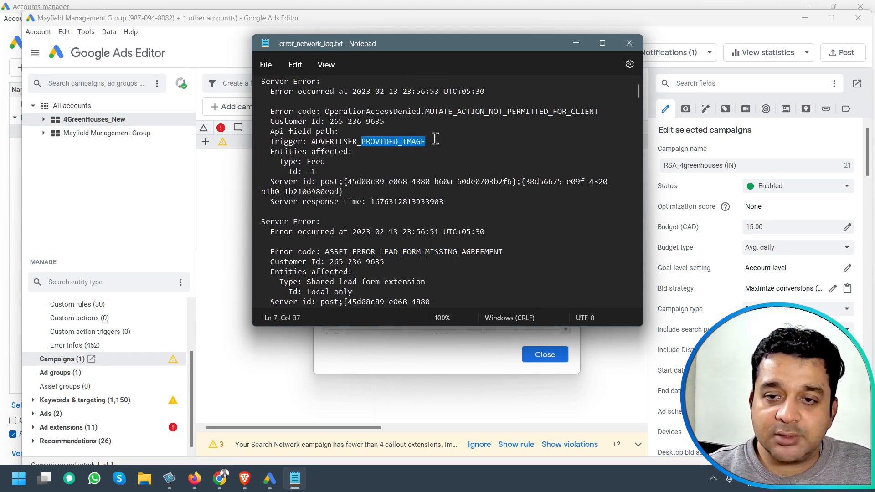
{"action": "left_click", "coordinate": [630, 46]}
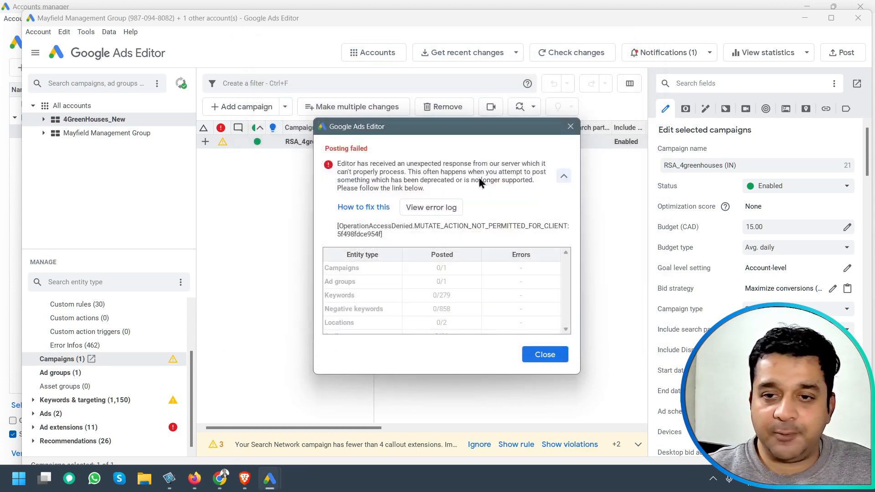
Open the how-to-fix help article and read through the common Google Ads Editor errors.
{"action": "left_click", "coordinate": [373, 207]}
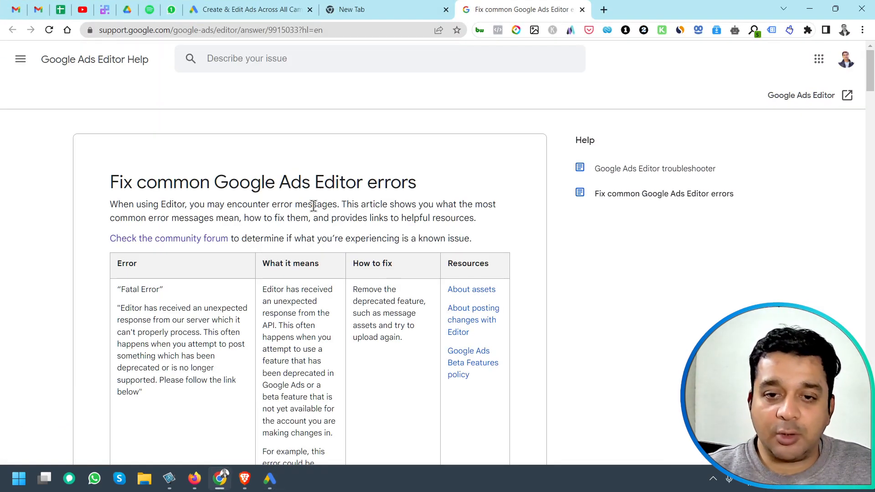
{"action": "scroll", "coordinate": [230, 208], "scroll_direction": "down", "scroll_amount": 5}
{"action": "scroll", "coordinate": [209, 207], "scroll_direction": "up", "scroll_amount": 5}
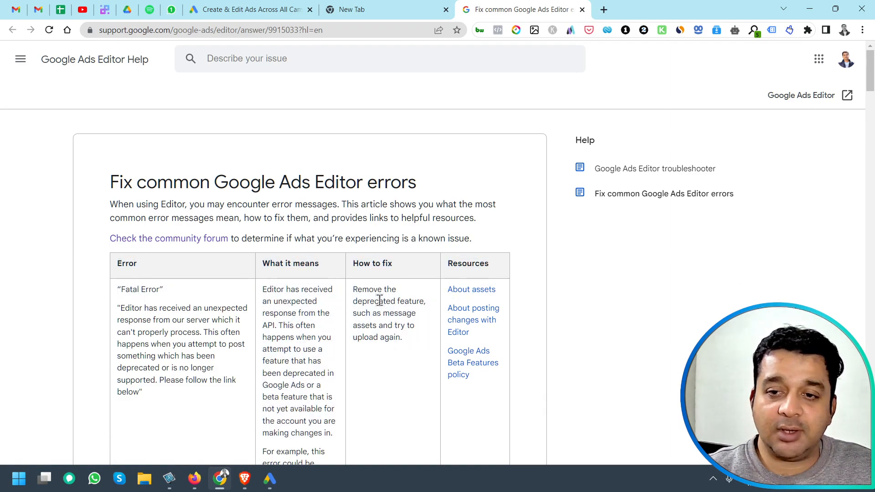
{"action": "scroll", "coordinate": [180, 281], "scroll_direction": "down", "scroll_amount": 20}
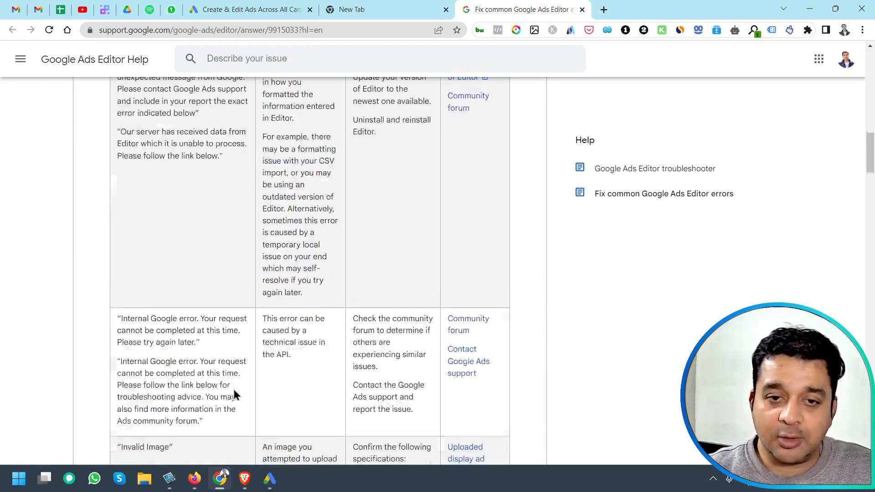
{"action": "scroll", "coordinate": [231, 391], "scroll_direction": "down", "scroll_amount": 15}
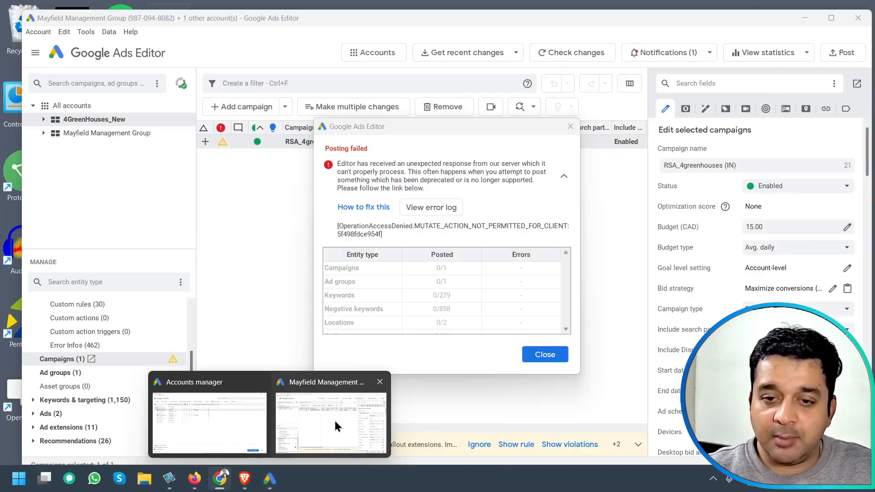
{"action": "scroll", "coordinate": [346, 389], "scroll_direction": "down", "scroll_amount": 20}
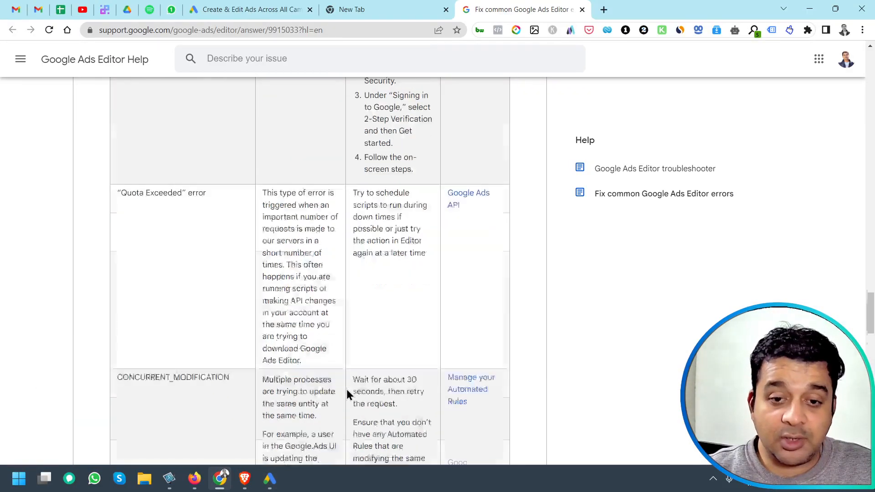
{"action": "scroll", "coordinate": [345, 394], "scroll_direction": "down", "scroll_amount": 8}
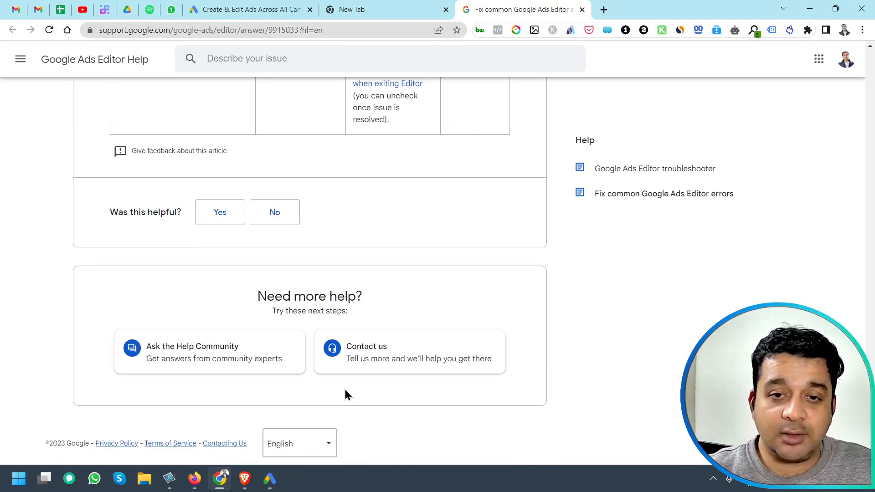
Switch back to Google Ads Editor and close the posting-failed dialog.
{"action": "mouse_move", "coordinate": [267, 486]}
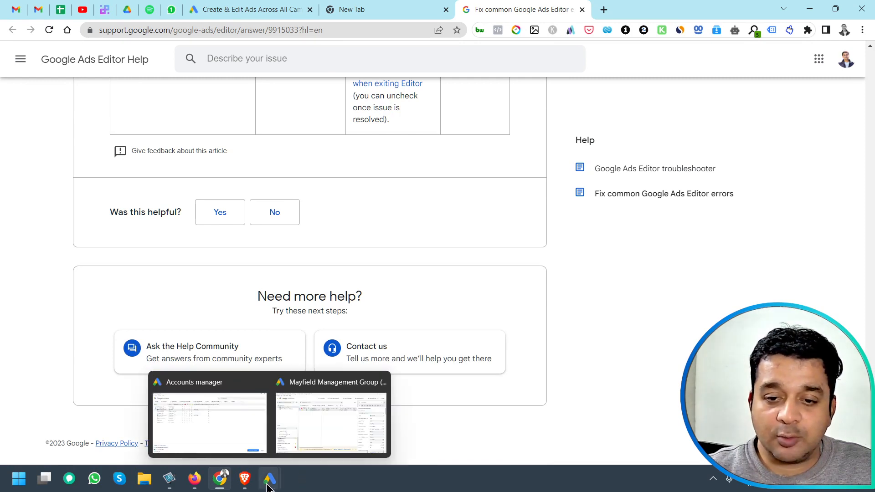
{"action": "left_click", "coordinate": [326, 427]}
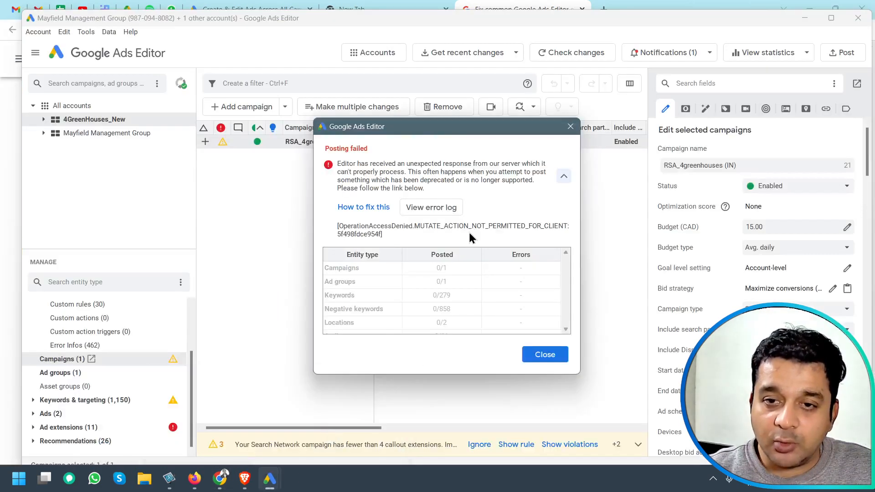
{"action": "left_click", "coordinate": [545, 355]}
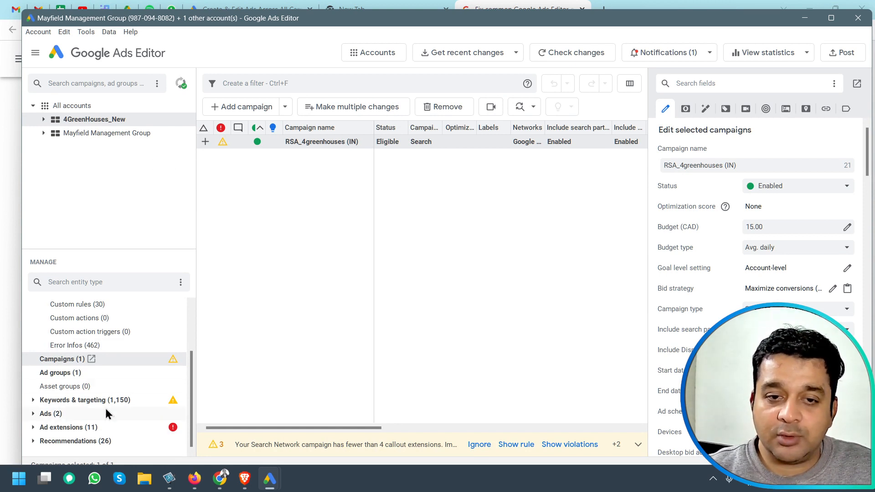
Open the account's shared lead form extensions and remove the Rundle in Beverly lead form extension.
{"action": "scroll", "coordinate": [131, 421], "scroll_direction": "up", "scroll_amount": 3}
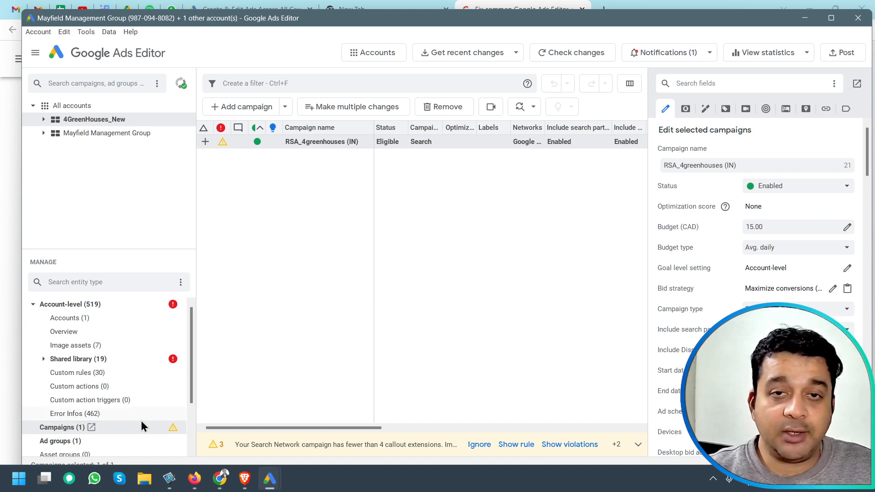
{"action": "scroll", "coordinate": [155, 329], "scroll_direction": "down", "scroll_amount": 3}
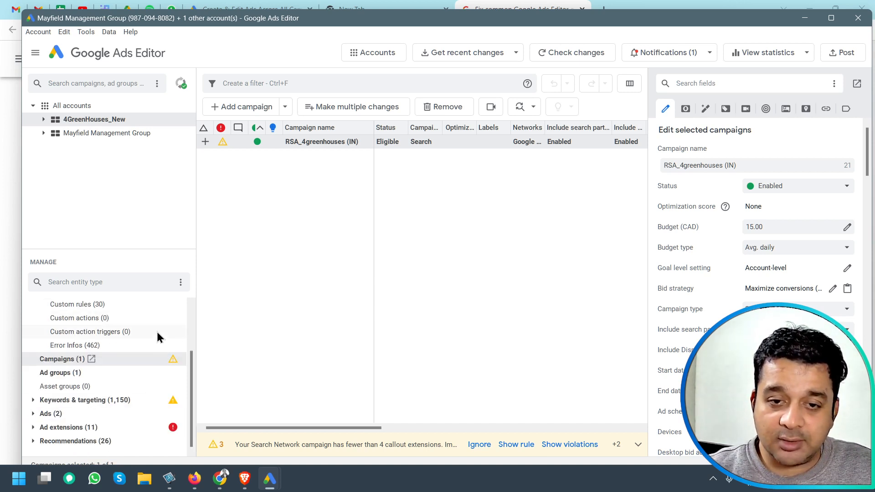
{"action": "scroll", "coordinate": [158, 413], "scroll_direction": "up", "scroll_amount": 3}
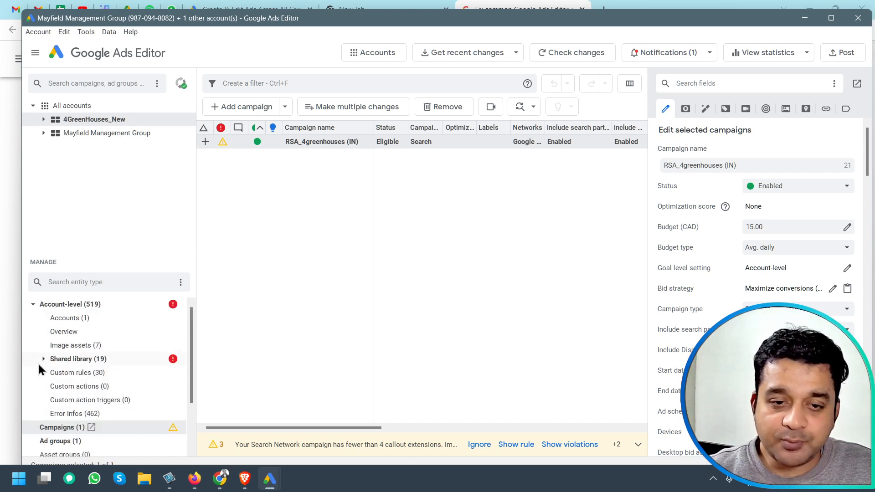
{"action": "left_click", "coordinate": [33, 304]}
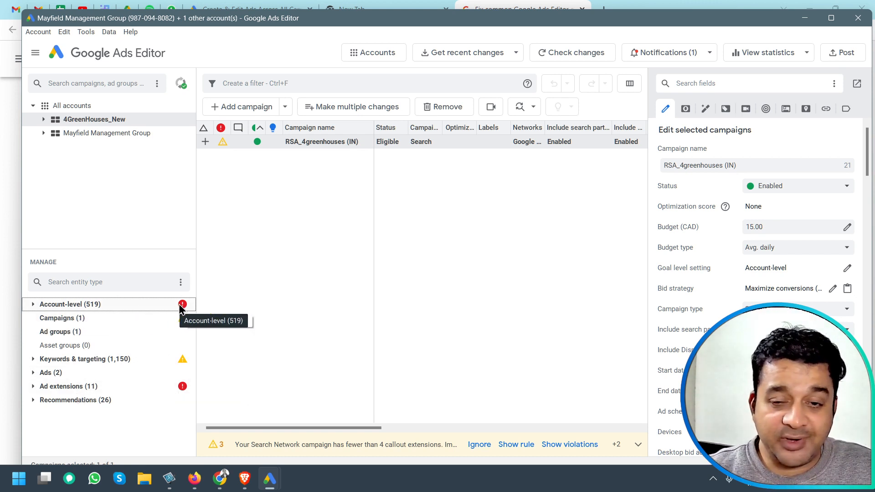
{"action": "left_click", "coordinate": [32, 305]}
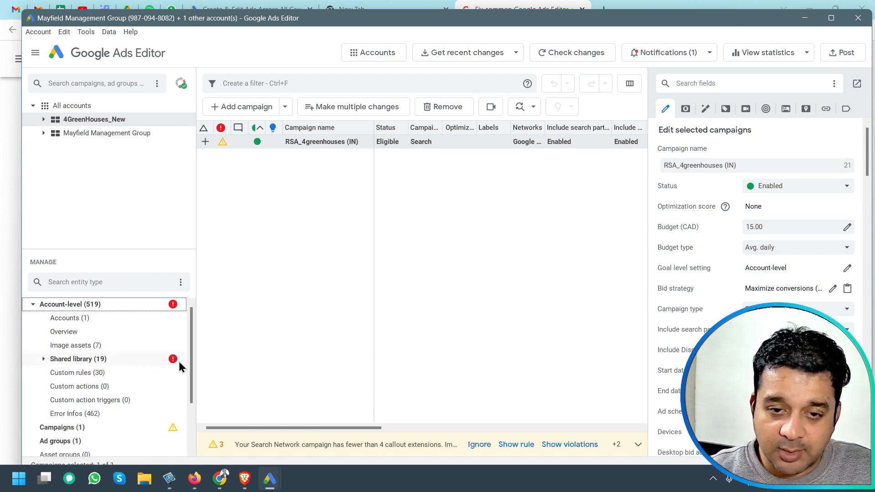
{"action": "left_click", "coordinate": [44, 359]}
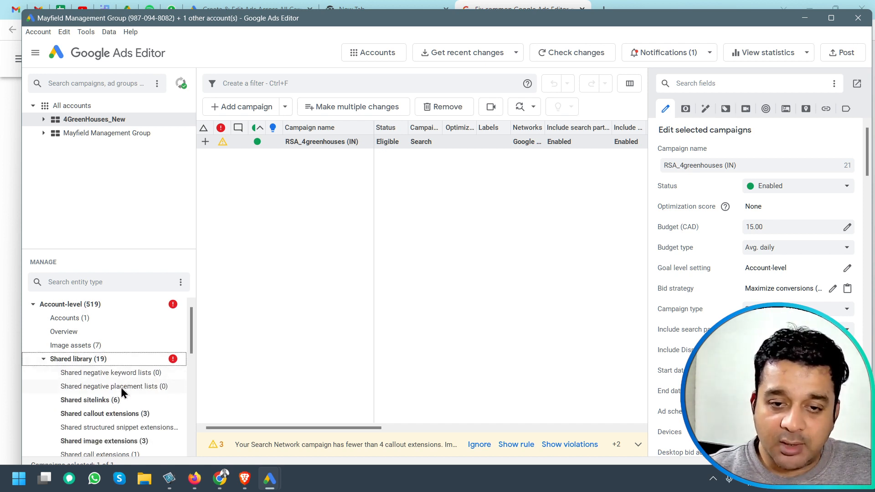
{"action": "scroll", "coordinate": [122, 387], "scroll_direction": "down", "scroll_amount": 2}
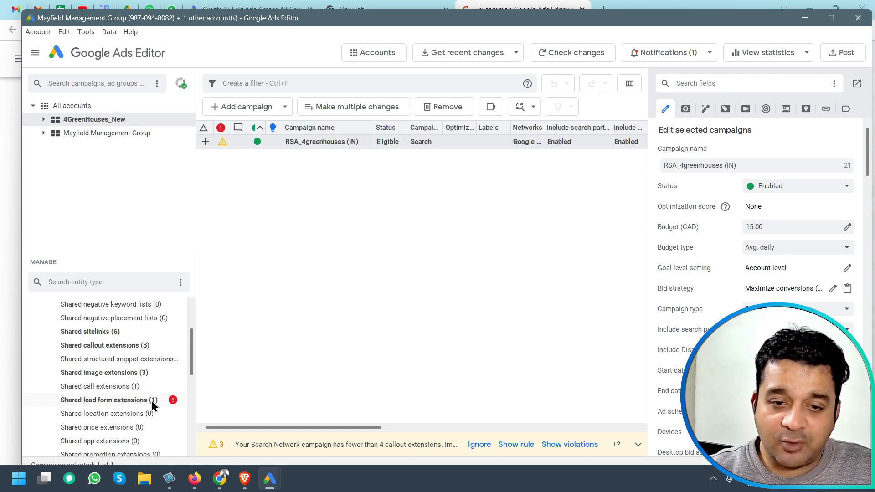
{"action": "left_click", "coordinate": [121, 402]}
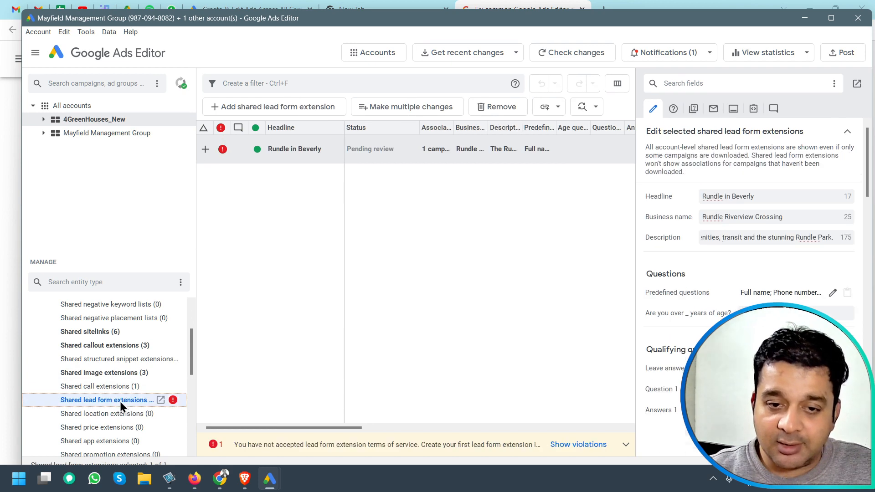
{"action": "double_click", "coordinate": [314, 153]}
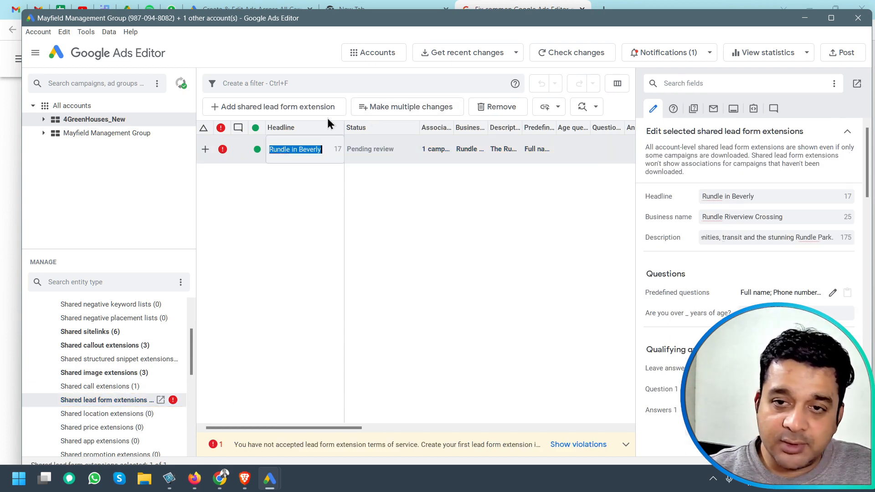
{"action": "left_click", "coordinate": [512, 110]}
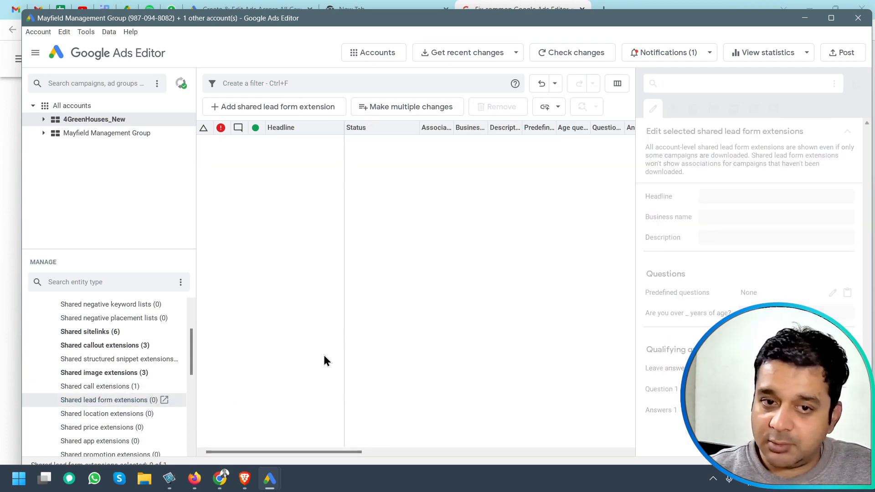
Select the 4GreenHouses_New campaign again and post the selected campaign's changes to Google Ads.
{"action": "scroll", "coordinate": [82, 370], "scroll_direction": "up", "scroll_amount": 2}
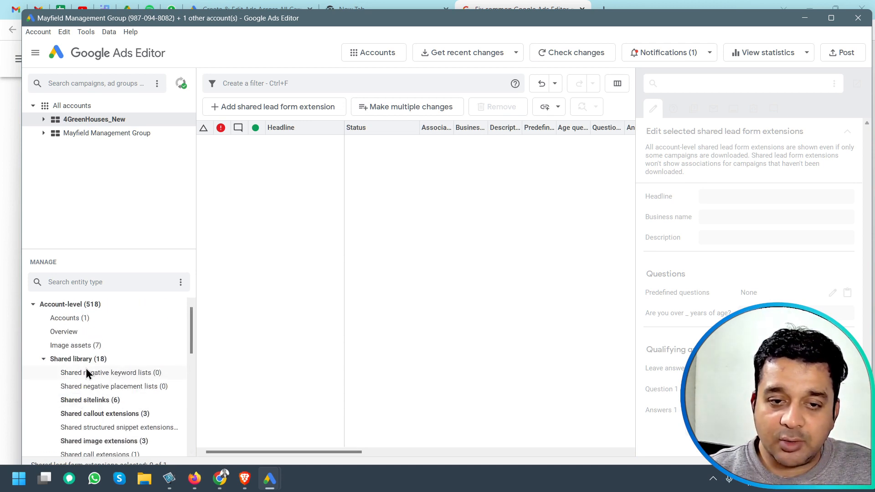
{"action": "left_click", "coordinate": [33, 304]}
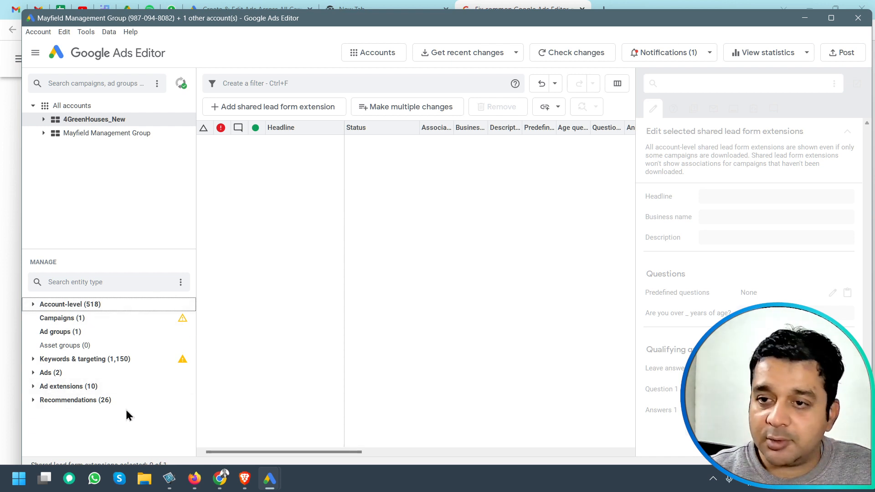
{"action": "left_click", "coordinate": [103, 119]}
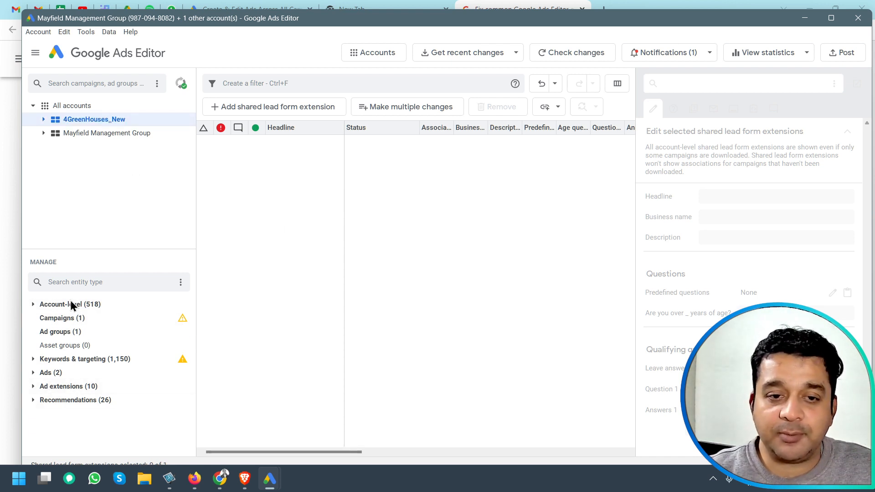
{"action": "left_click", "coordinate": [79, 319]}
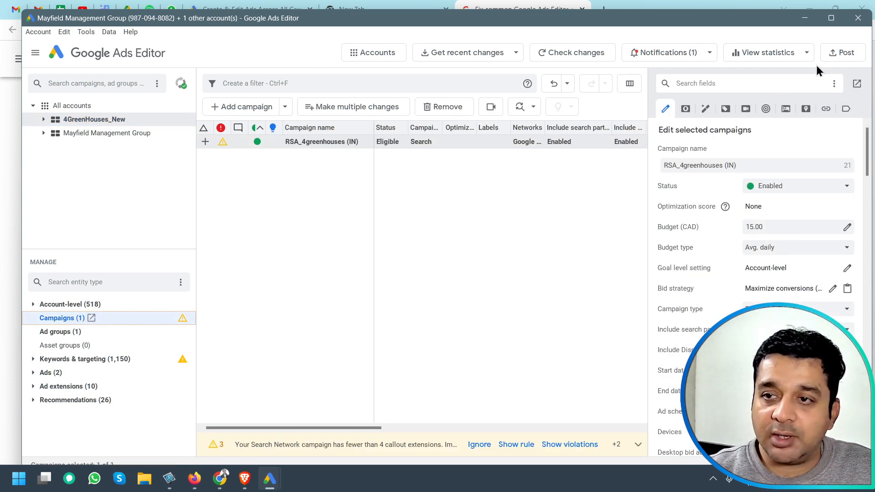
{"action": "left_click", "coordinate": [842, 53]}
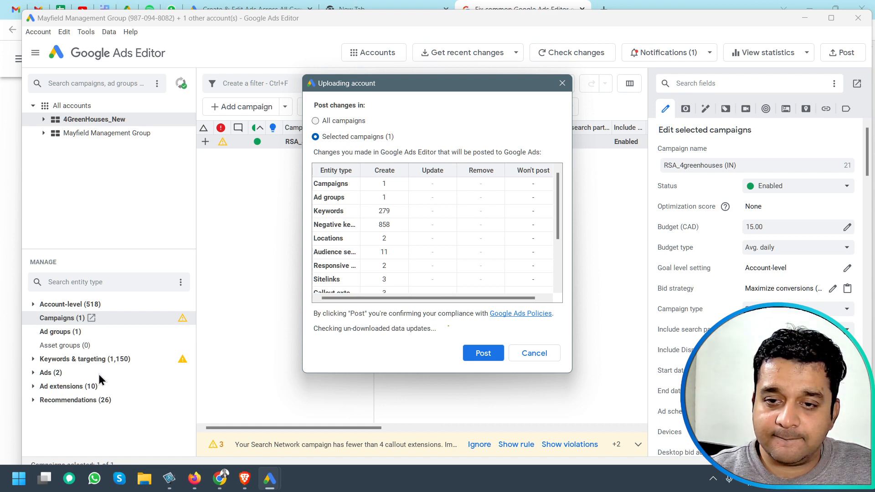
{"action": "left_click", "coordinate": [480, 354]}
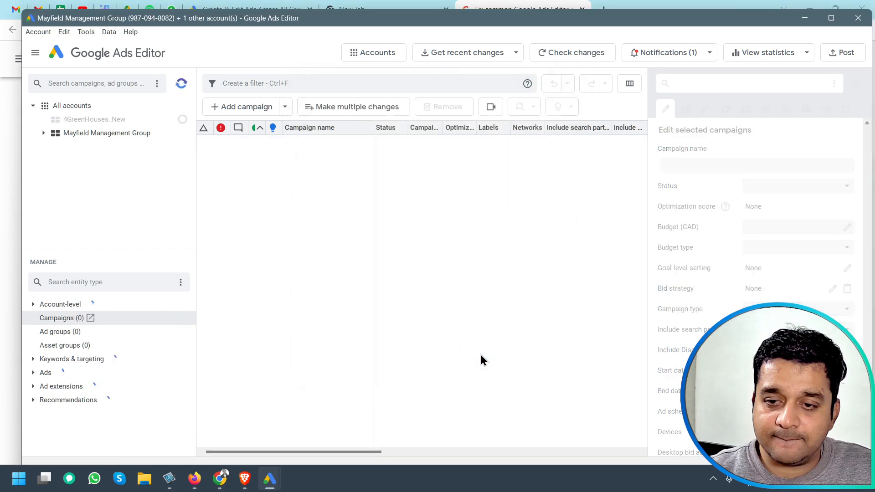
Check the jobs list and browse the entity categories for ad extensions and shared library items.
{"action": "left_click", "coordinate": [180, 90]}
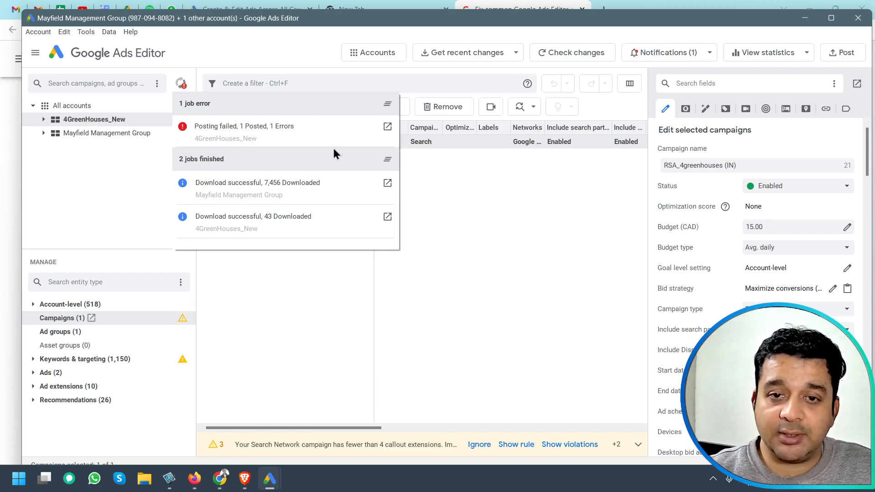
{"action": "left_click", "coordinate": [462, 187]}
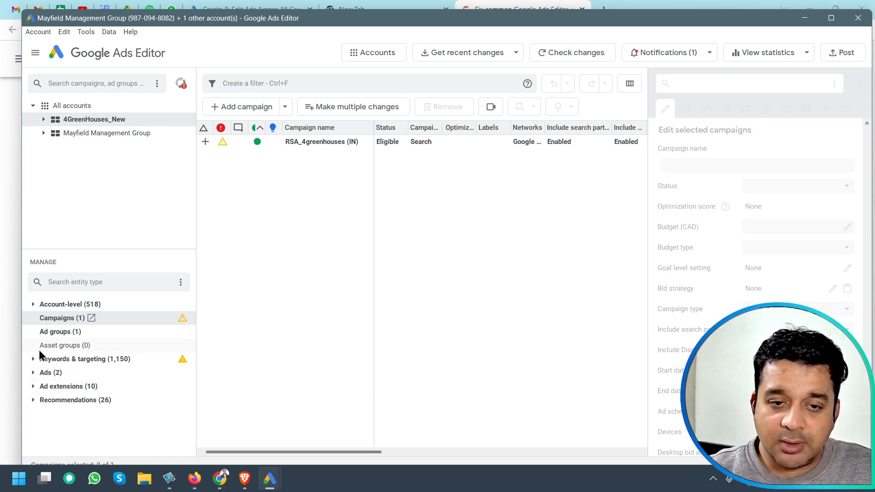
{"action": "left_click", "coordinate": [33, 386]}
{"action": "scroll", "coordinate": [107, 386], "scroll_direction": "down", "scroll_amount": 5}
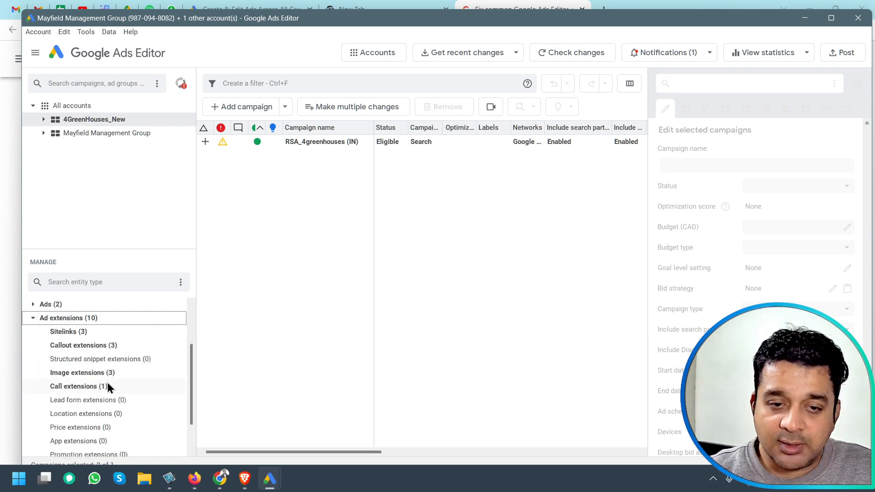
{"action": "scroll", "coordinate": [107, 387], "scroll_direction": "up", "scroll_amount": 5}
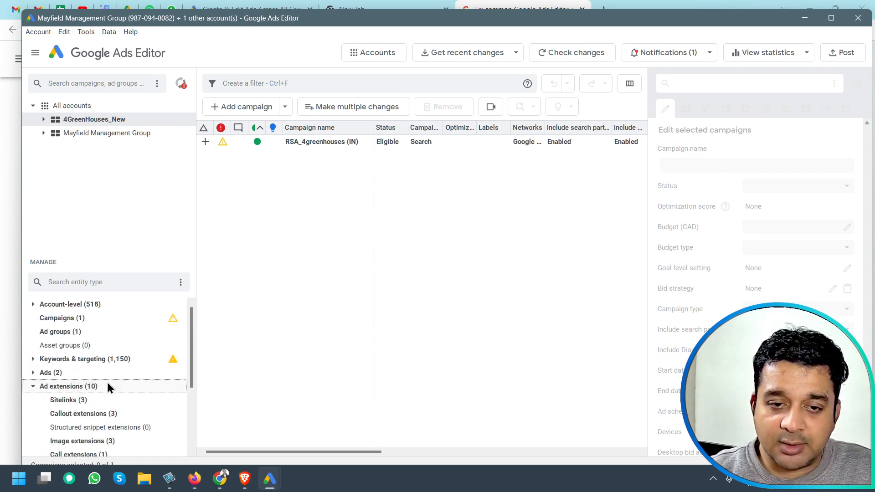
{"action": "left_click", "coordinate": [34, 372]}
{"action": "left_click", "coordinate": [33, 359]}
{"action": "left_click", "coordinate": [33, 304]}
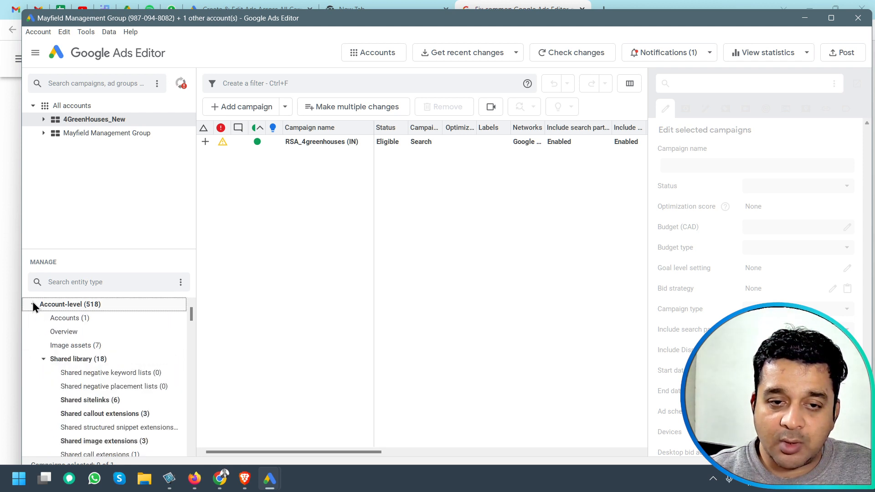
Open the failed posting job, read through its error log, then close the log and the dialog.
{"action": "left_click", "coordinate": [180, 84]}
{"action": "left_click", "coordinate": [384, 129]}
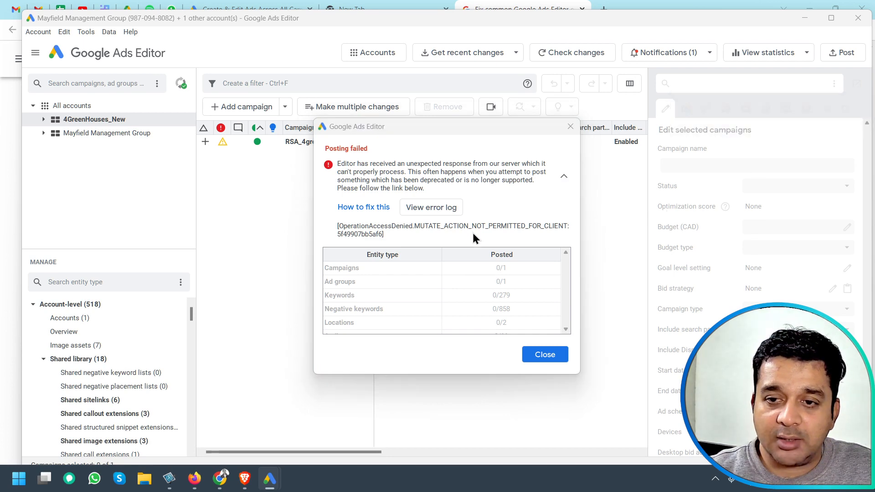
{"action": "left_click", "coordinate": [431, 207]}
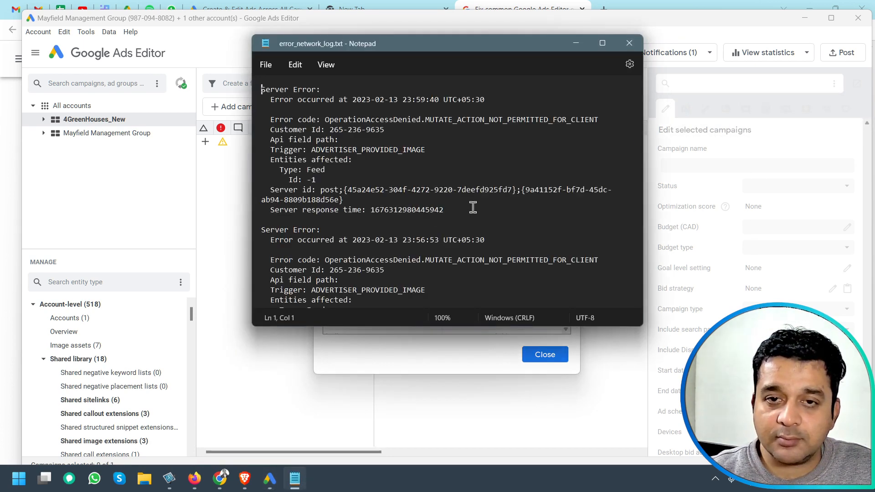
{"action": "scroll", "coordinate": [418, 149], "scroll_direction": "down", "scroll_amount": 15}
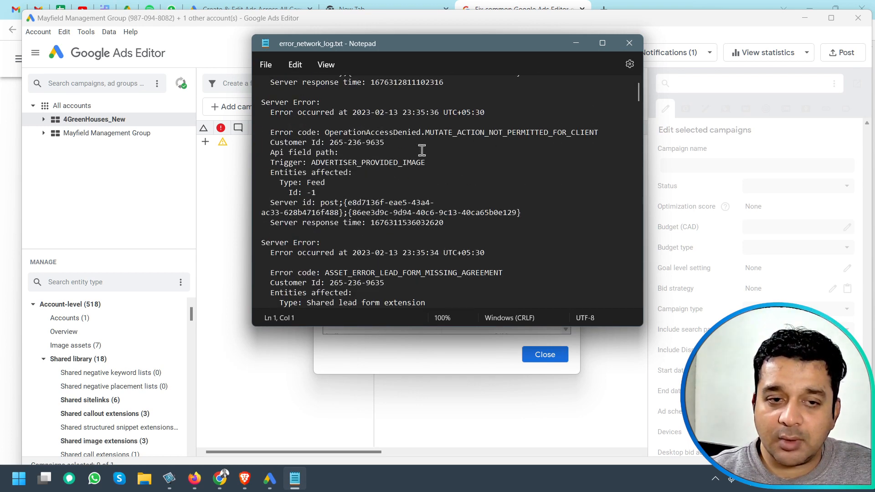
{"action": "scroll", "coordinate": [422, 150], "scroll_direction": "down", "scroll_amount": 10}
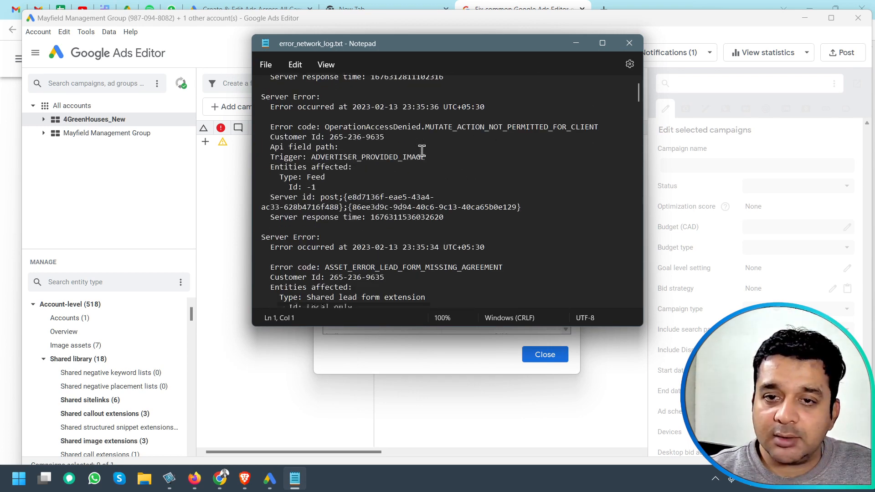
{"action": "scroll", "coordinate": [423, 153], "scroll_direction": "down", "scroll_amount": 5}
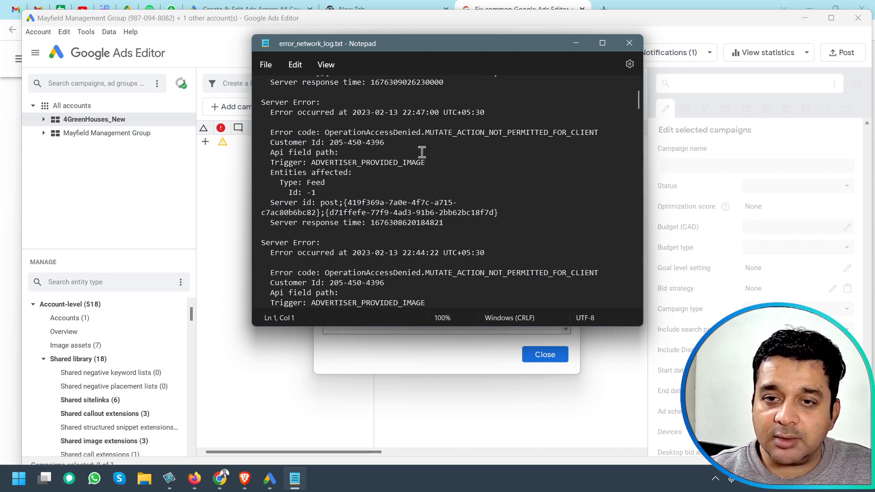
{"action": "scroll", "coordinate": [433, 182], "scroll_direction": "down", "scroll_amount": 5}
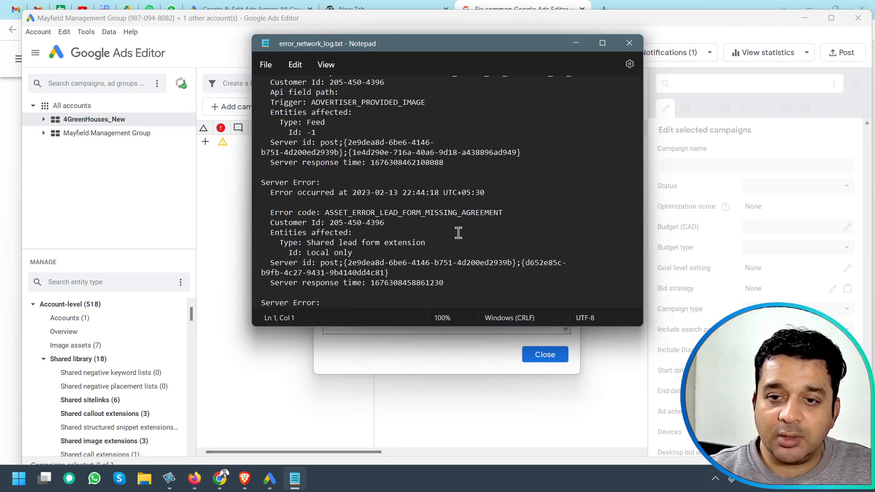
{"action": "left_click", "coordinate": [637, 45]}
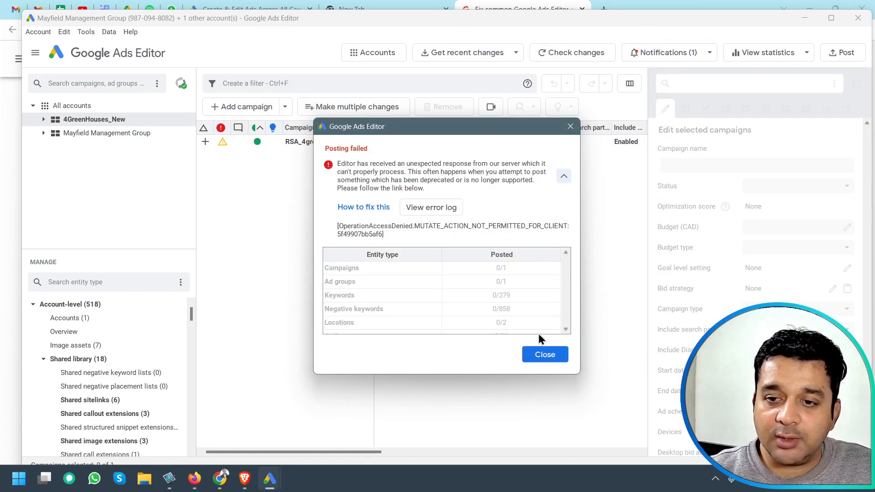
{"action": "left_click", "coordinate": [537, 353]}
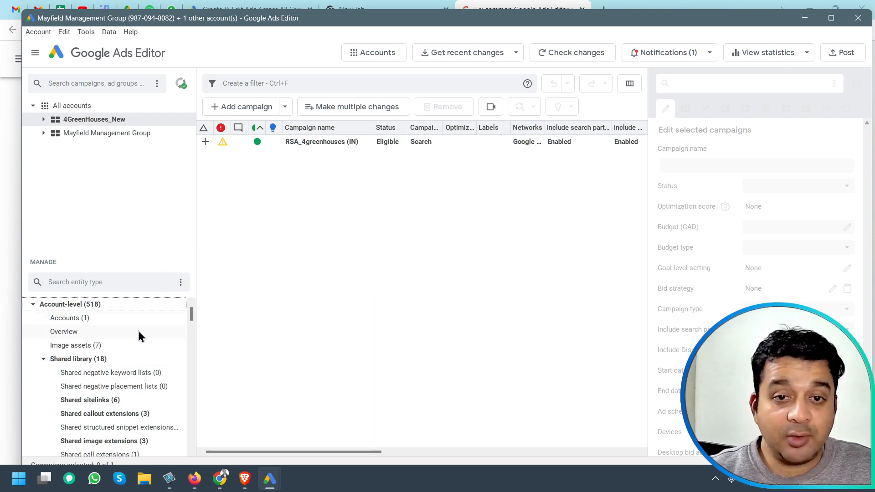
Open the shared image extensions list in the account's shared library to review its images.
{"action": "scroll", "coordinate": [130, 335], "scroll_direction": "down", "scroll_amount": 2}
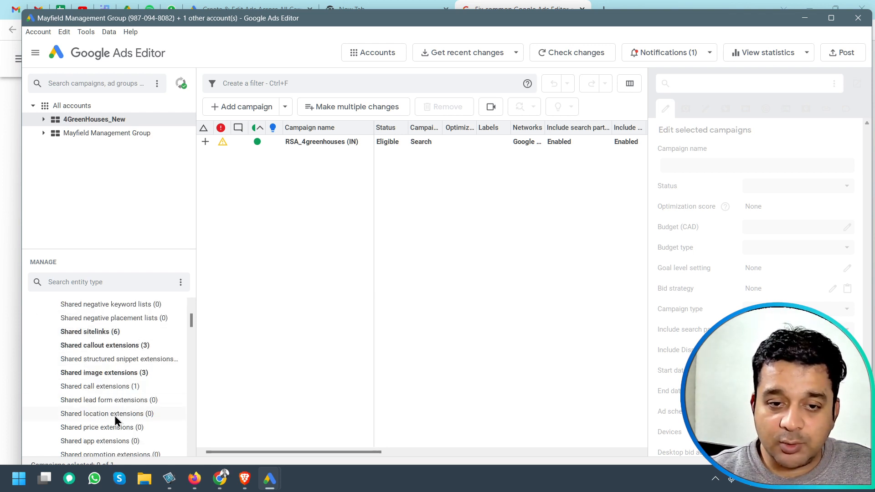
{"action": "left_click", "coordinate": [105, 375]}
{"action": "scroll", "coordinate": [111, 370], "scroll_direction": "up", "scroll_amount": 2}
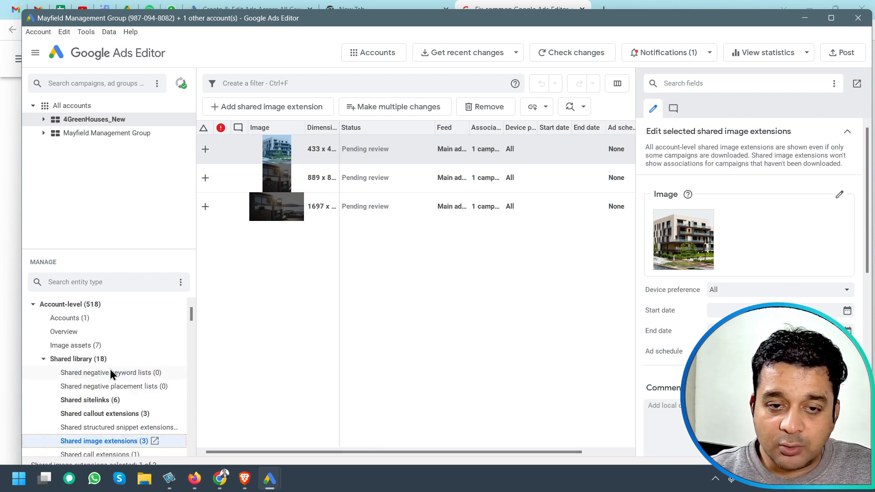
{"action": "scroll", "coordinate": [104, 365], "scroll_direction": "down", "scroll_amount": 2}
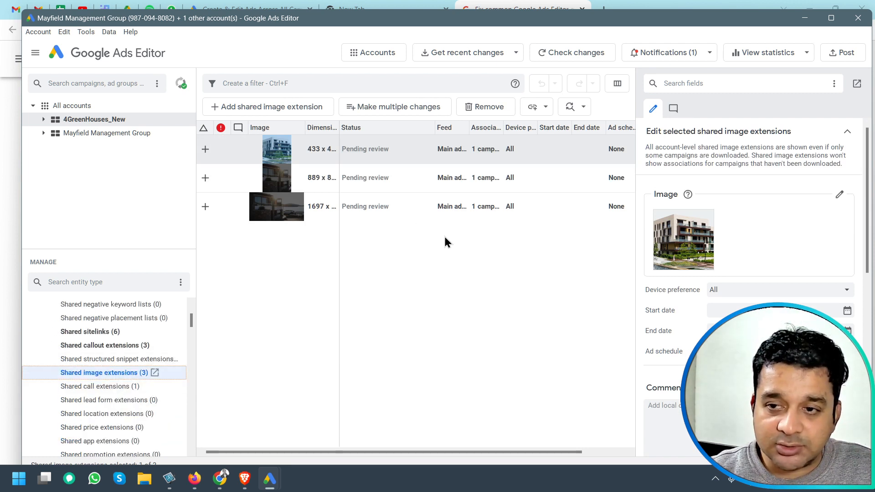
Select all three shared image extensions and remove them from the shared library.
{"action": "left_click", "coordinate": [398, 207]}
{"action": "left_click", "coordinate": [389, 178]}
{"action": "left_click", "coordinate": [390, 152]}
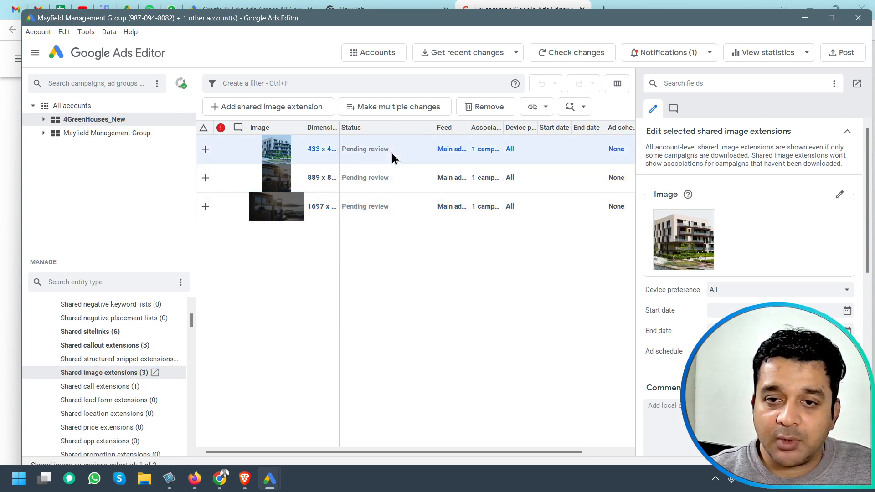
{"action": "left_click", "coordinate": [485, 105]}
{"action": "left_click", "coordinate": [485, 106]}
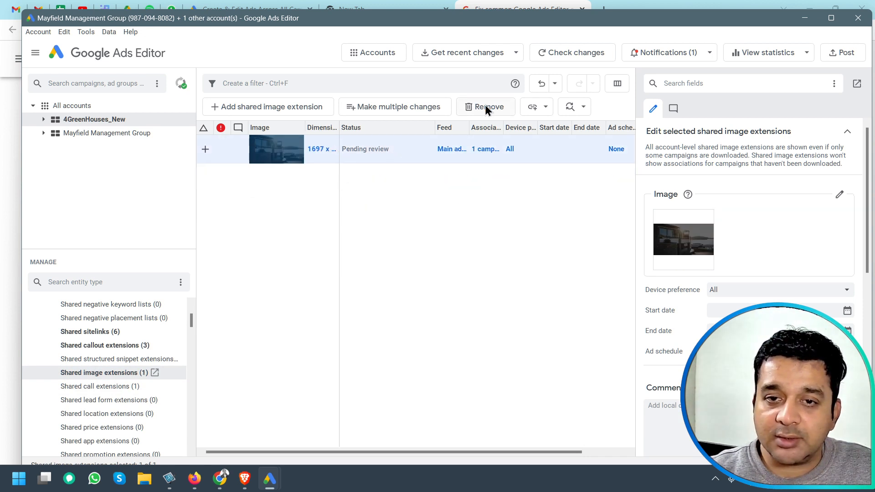
{"action": "left_click", "coordinate": [485, 106]}
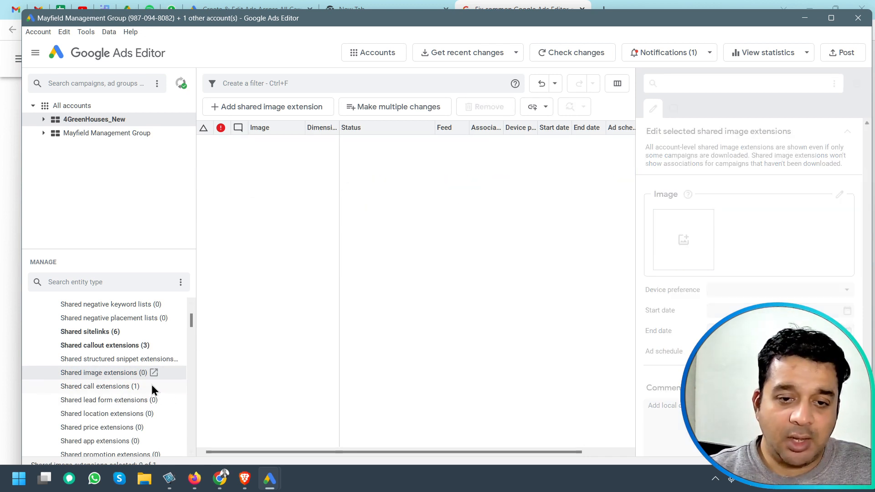
Open the 4GreenHouses_New campaigns list, select the RSA_4greenhouses (IN) campaign and post it to Google Ads.
{"action": "scroll", "coordinate": [151, 384], "scroll_direction": "up", "scroll_amount": 2}
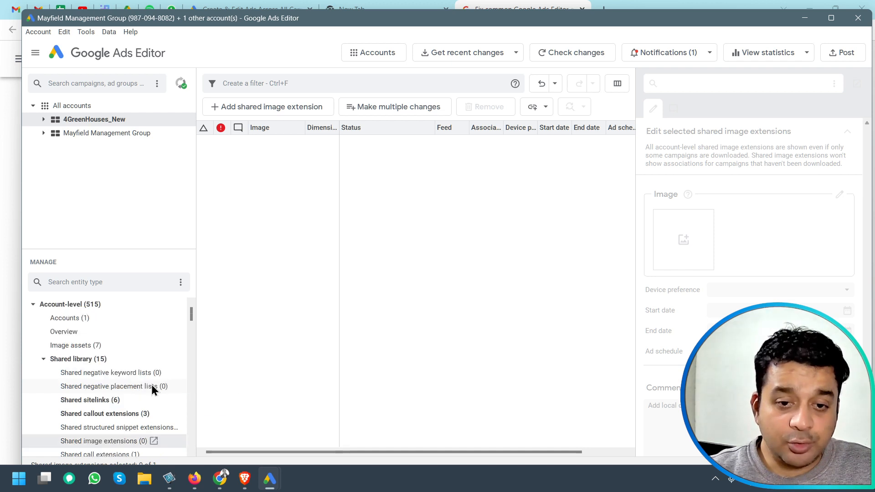
{"action": "left_click", "coordinate": [43, 359]}
{"action": "scroll", "coordinate": [113, 346], "scroll_direction": "down", "scroll_amount": 8}
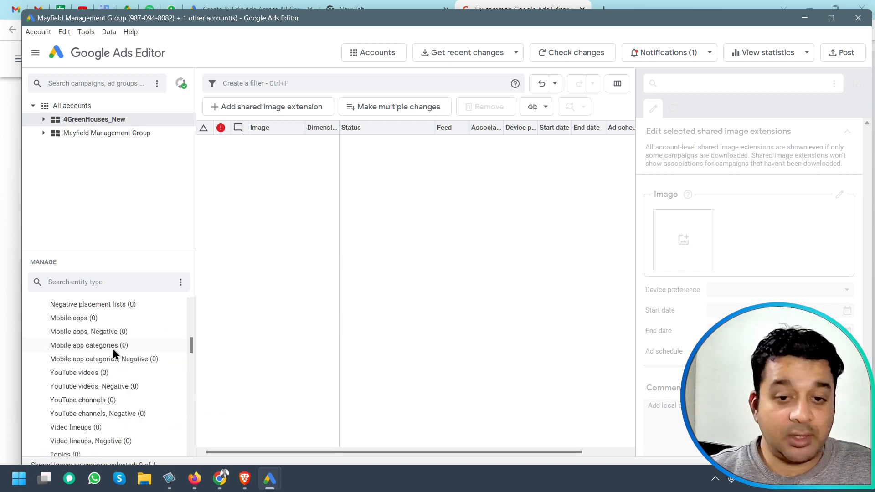
{"action": "scroll", "coordinate": [113, 348], "scroll_direction": "down", "scroll_amount": 10}
{"action": "scroll", "coordinate": [116, 359], "scroll_direction": "up", "scroll_amount": 15}
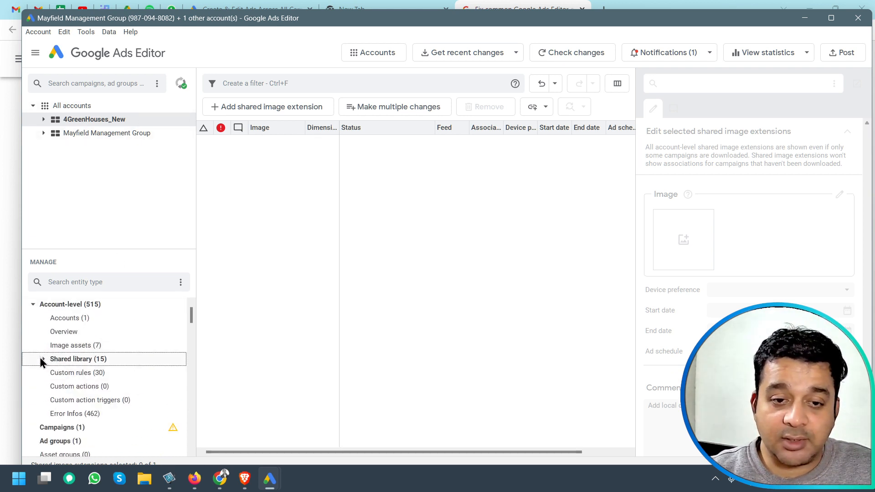
{"action": "left_click", "coordinate": [34, 304]}
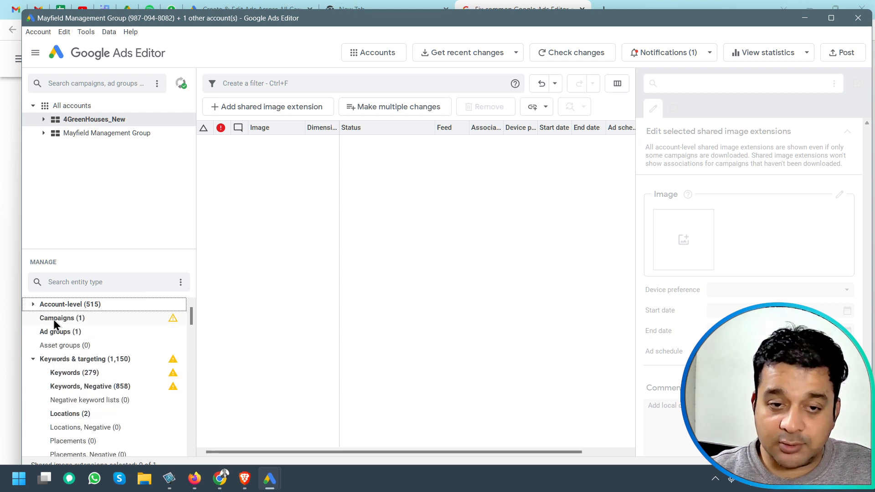
{"action": "left_click", "coordinate": [96, 118]}
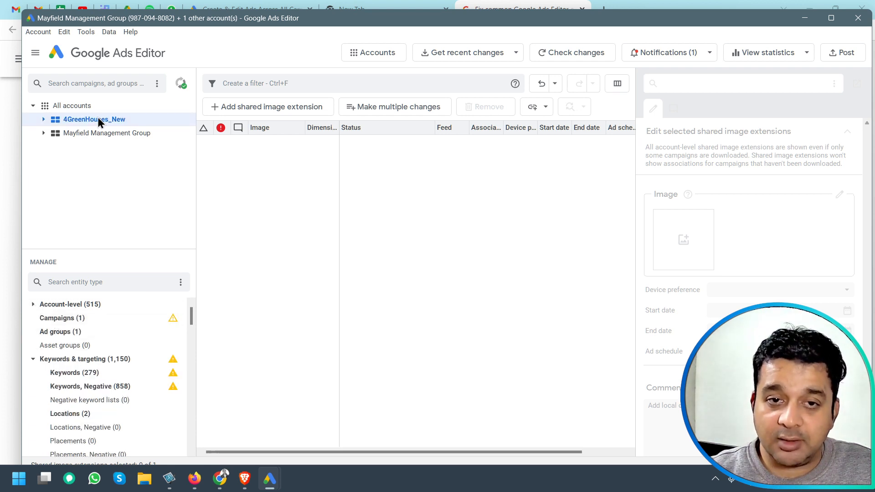
{"action": "left_click", "coordinate": [78, 319]}
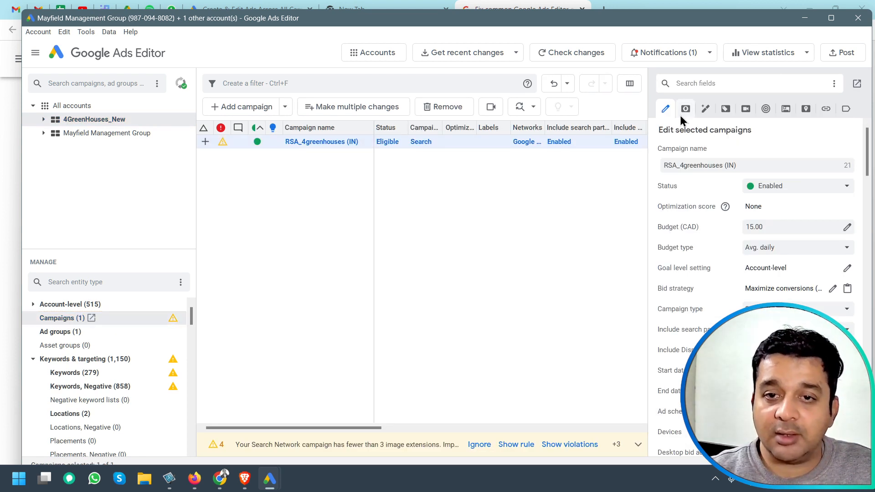
{"action": "left_click", "coordinate": [287, 144]}
{"action": "left_click", "coordinate": [495, 188]}
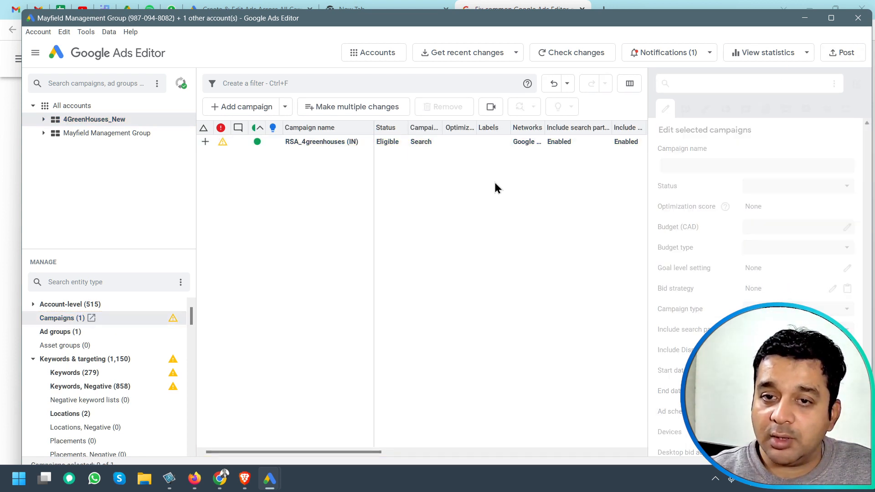
{"action": "left_click", "coordinate": [496, 145]}
{"action": "left_click", "coordinate": [829, 53]}
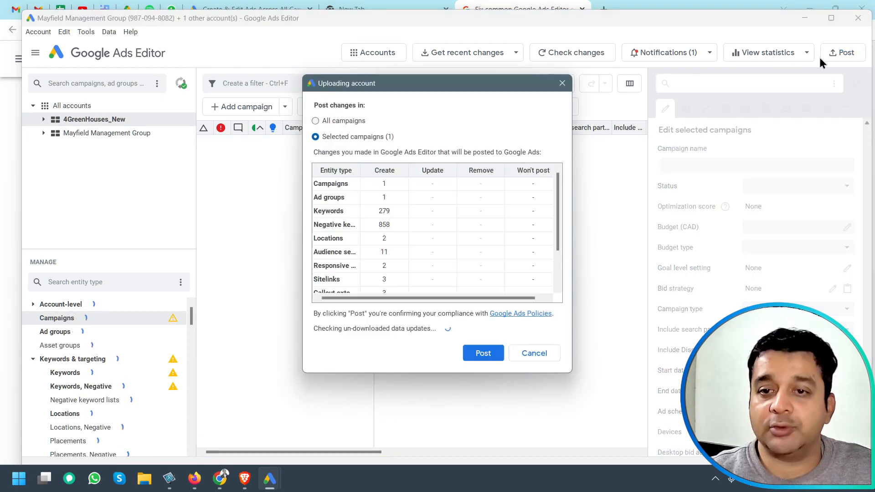
{"action": "left_click", "coordinate": [486, 353]}
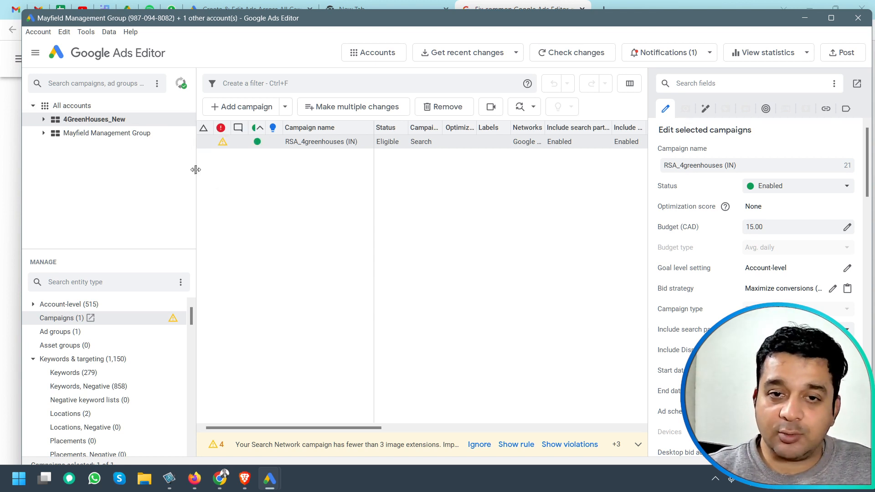
Open the finished posting job from the jobs list, review its posted entity counts, and close the dialog.
{"action": "left_click", "coordinate": [181, 84]}
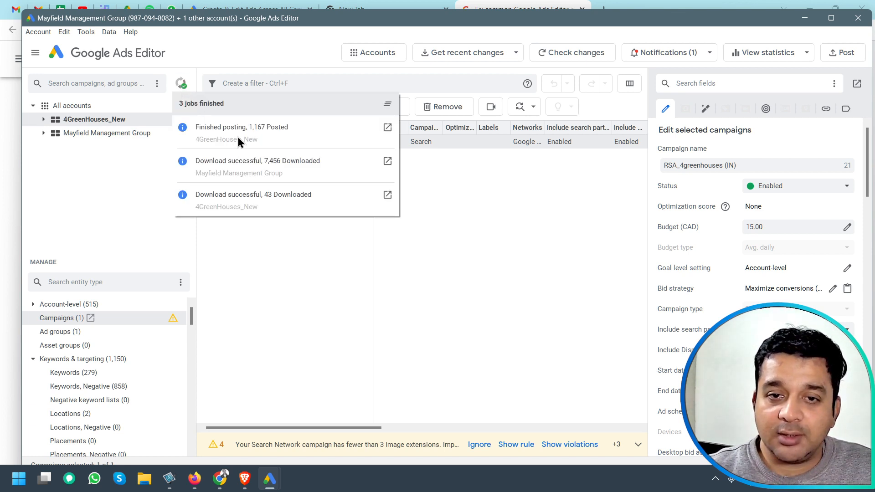
{"action": "left_click", "coordinate": [387, 128]}
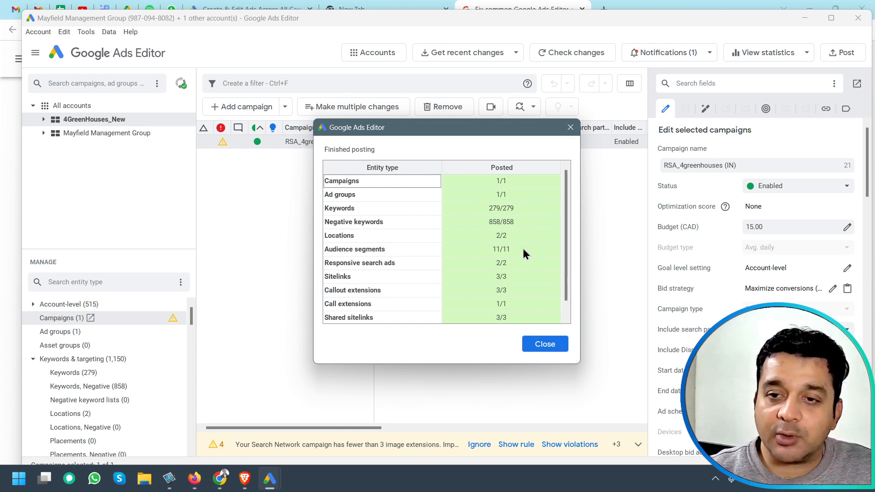
{"action": "scroll", "coordinate": [522, 250], "scroll_direction": "down", "scroll_amount": 1}
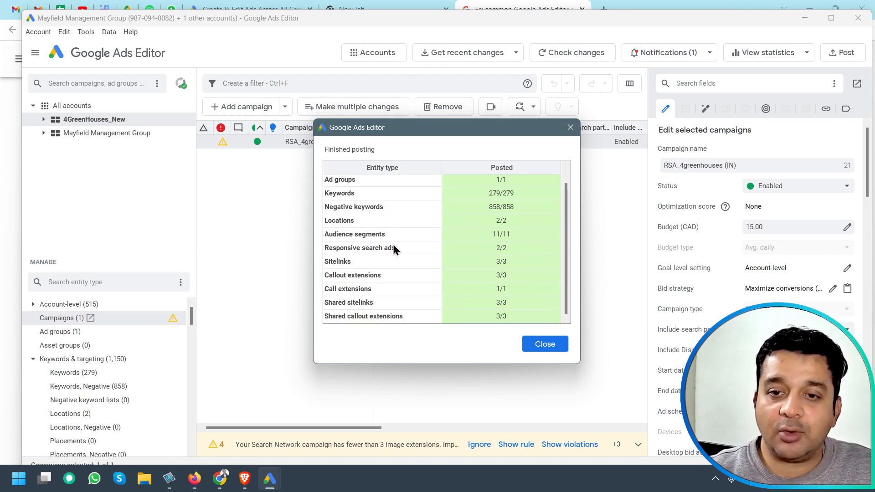
{"action": "left_click", "coordinate": [546, 347]}
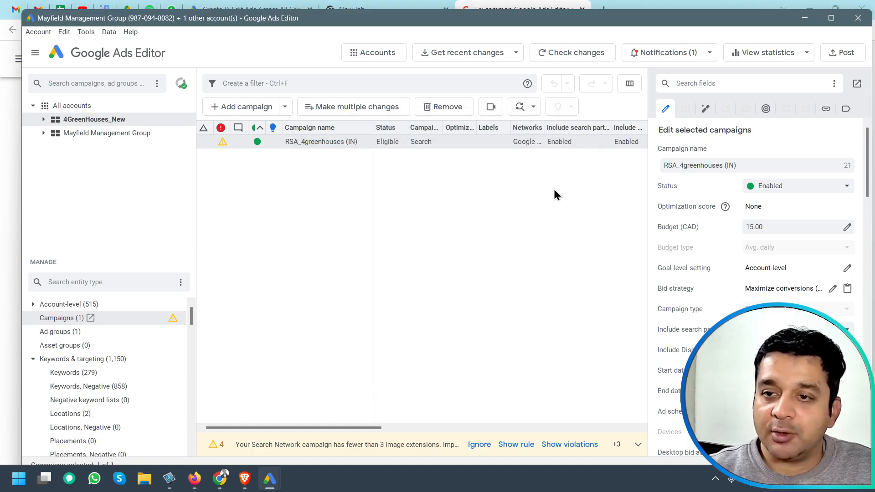
Switch to the browser and refresh the 4GreenHouses_New campaigns page in Google Ads.
{"action": "mouse_move", "coordinate": [245, 483]}
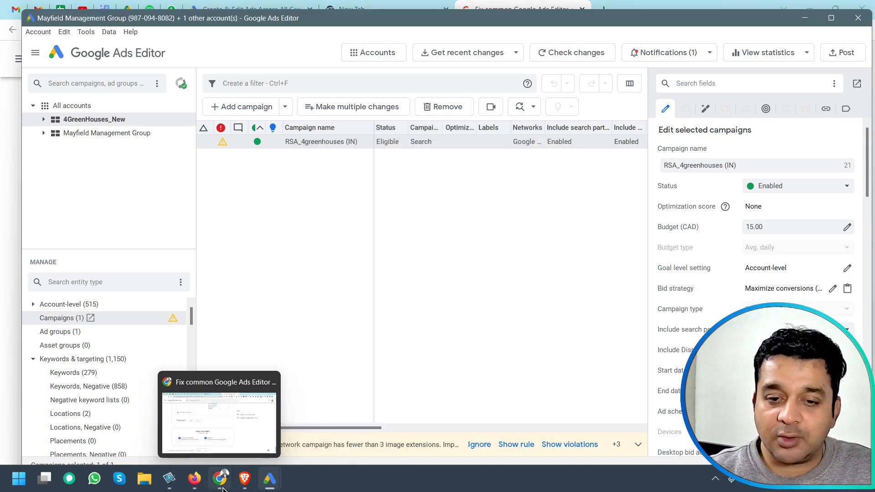
{"action": "left_click", "coordinate": [244, 483]}
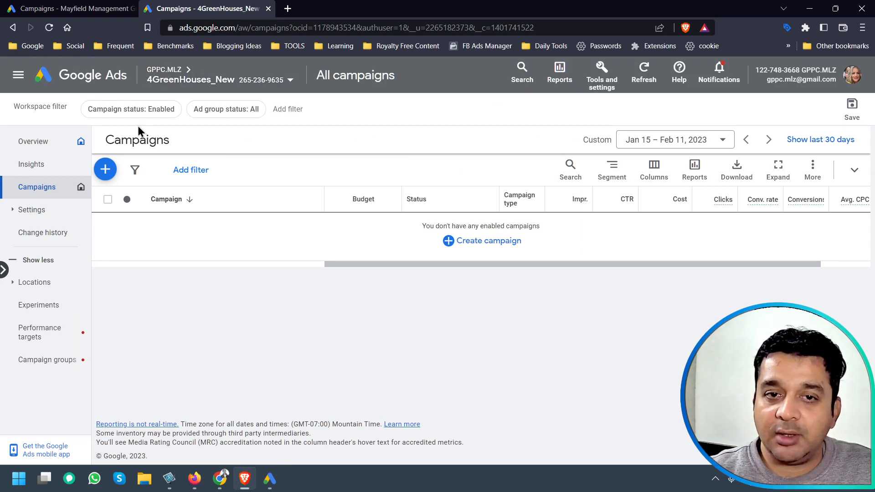
{"action": "left_click", "coordinate": [640, 84]}
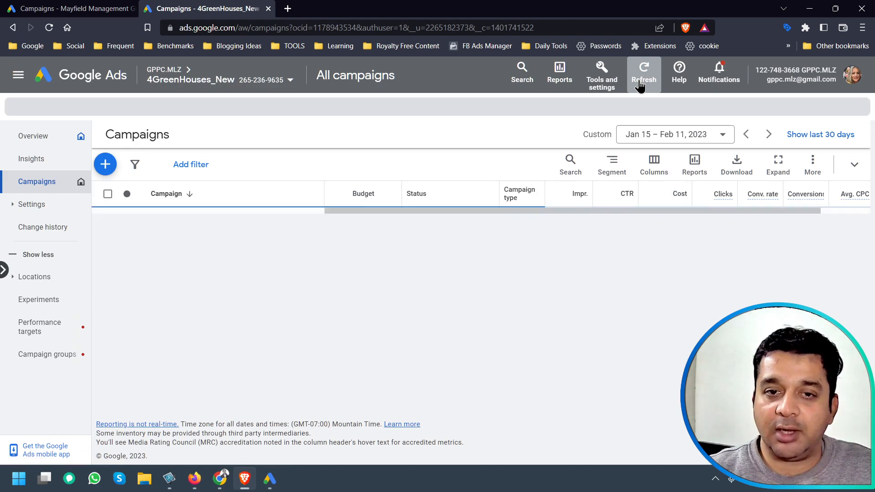
{"action": "left_click", "coordinate": [640, 85]}
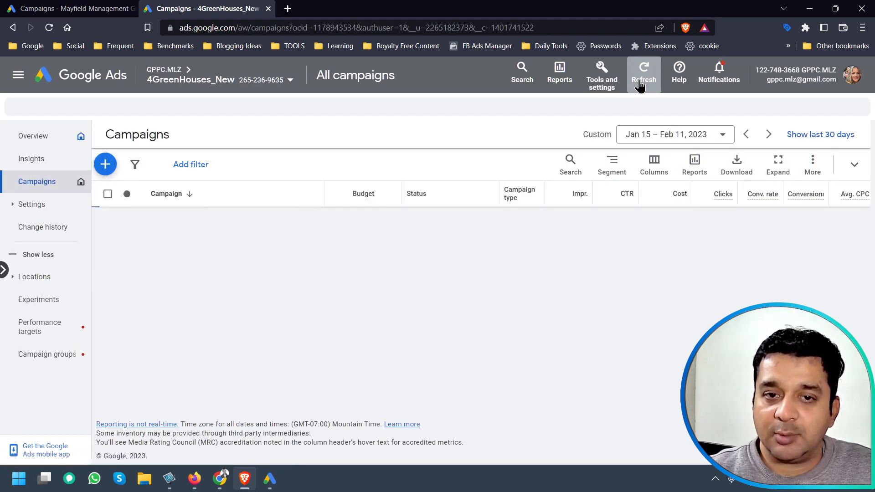
{"action": "left_click", "coordinate": [640, 85]}
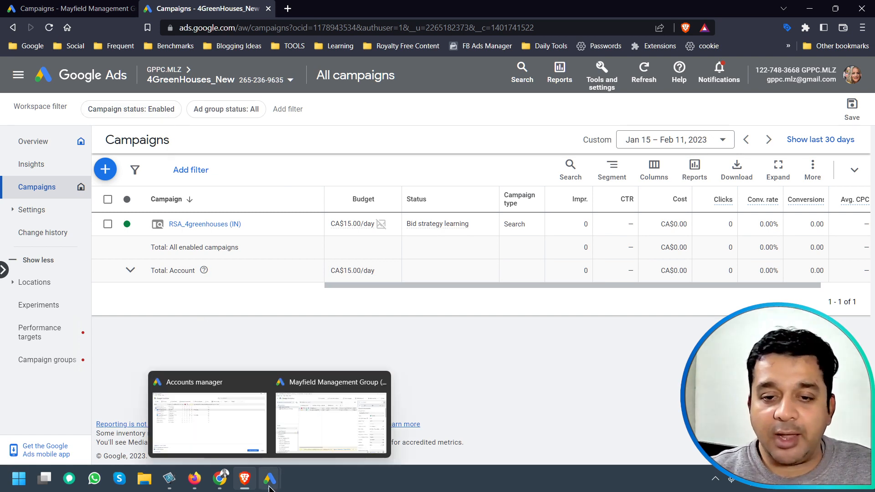
Switch to the other browser window and open the Google Ads Editor product page tab.
{"action": "mouse_move", "coordinate": [217, 485]}
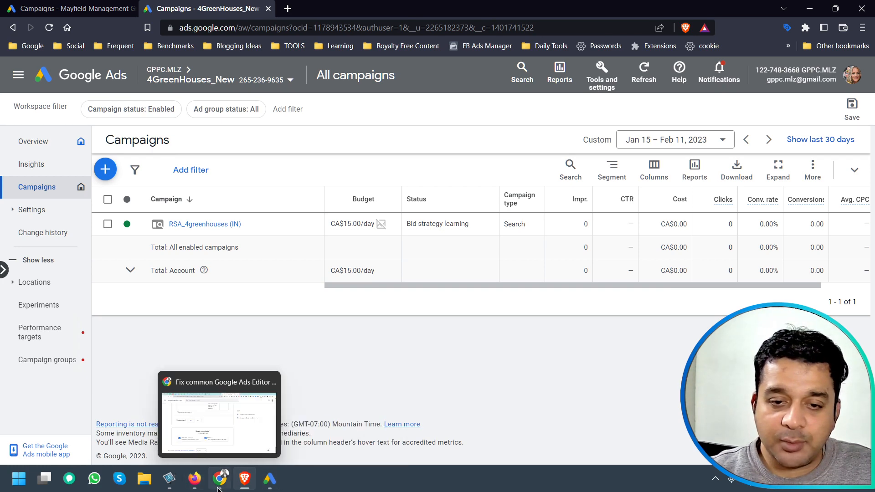
{"action": "left_click", "coordinate": [218, 396]}
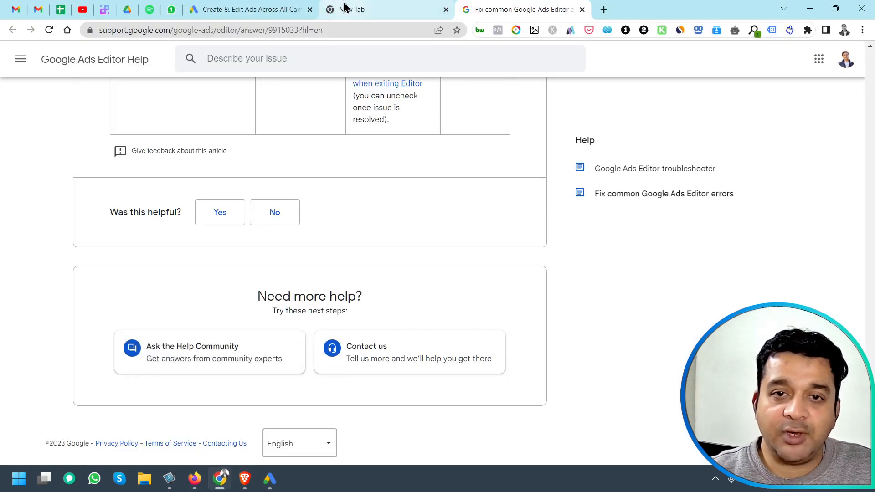
{"action": "left_click", "coordinate": [295, 7]}
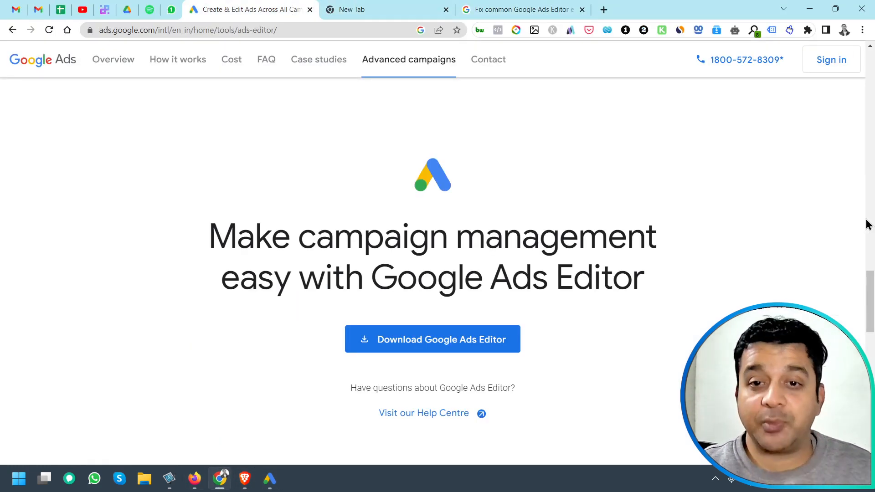